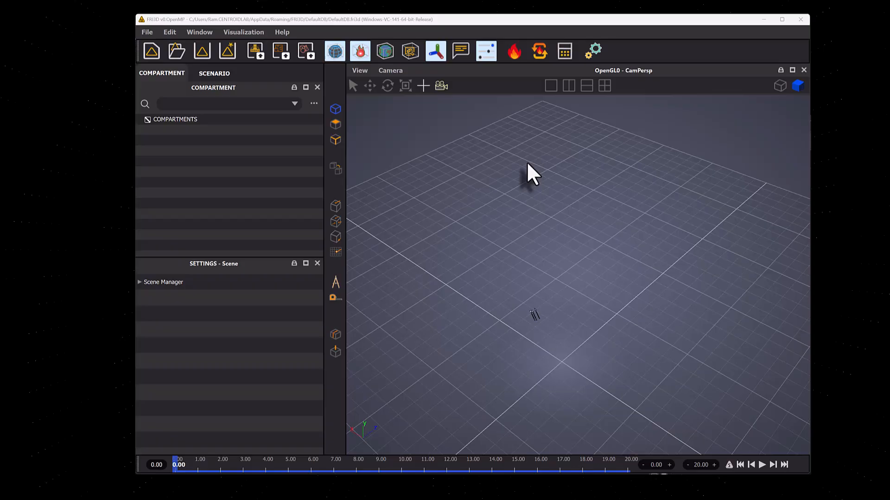
{"action": "left_click_drag", "start_coordinate": [532, 215], "coordinate": [453, 197]}
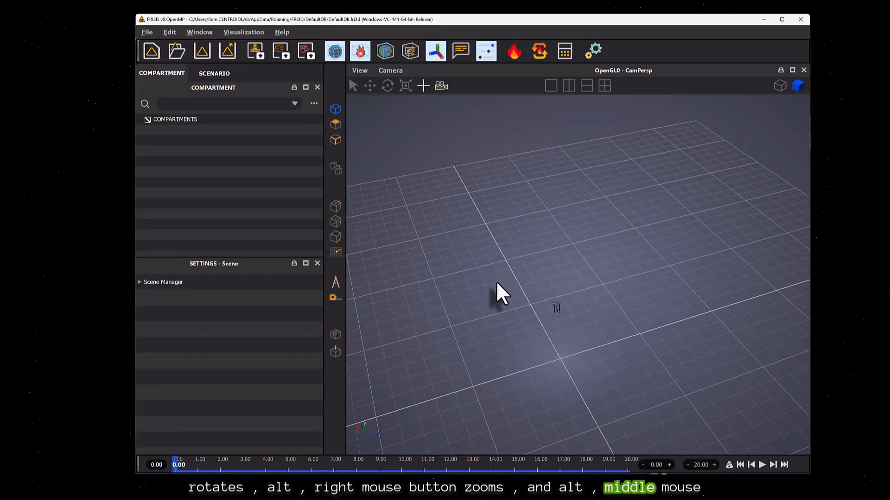
{"action": "left_click_drag", "start_coordinate": [496, 264], "coordinate": [513, 209]}
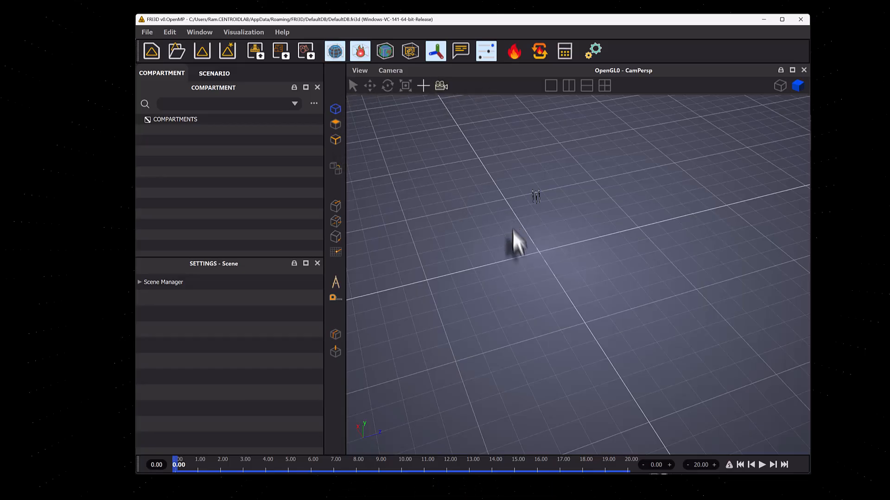
{"action": "left_click_drag", "start_coordinate": [516, 268], "coordinate": [527, 209]}
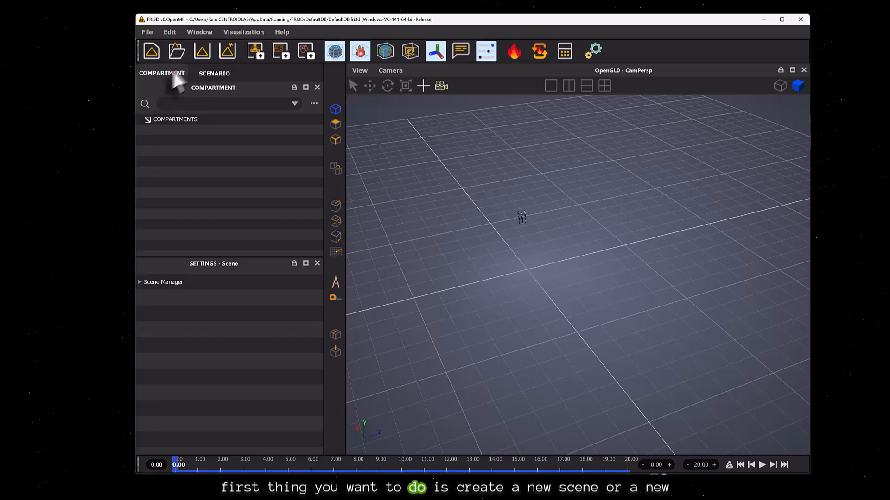
- Create a new database named first in the root folder of the D: drive
{"action": "left_click", "coordinate": [148, 32]}
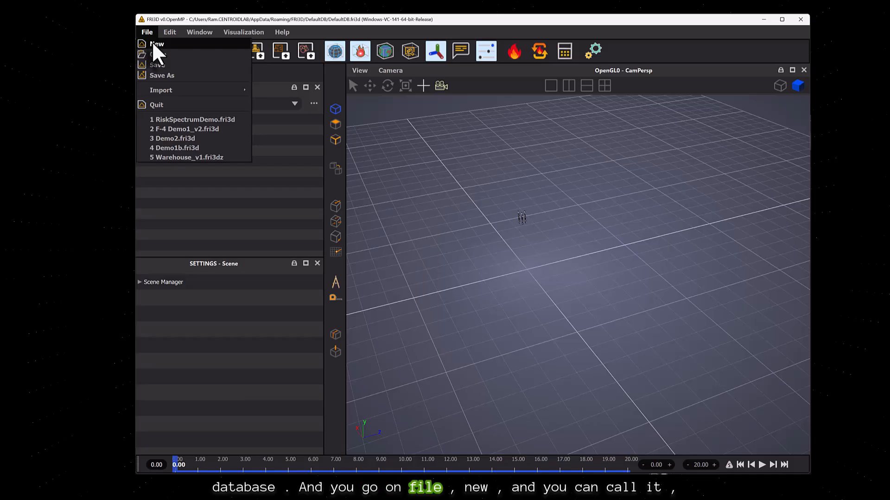
{"action": "left_click", "coordinate": [153, 44]}
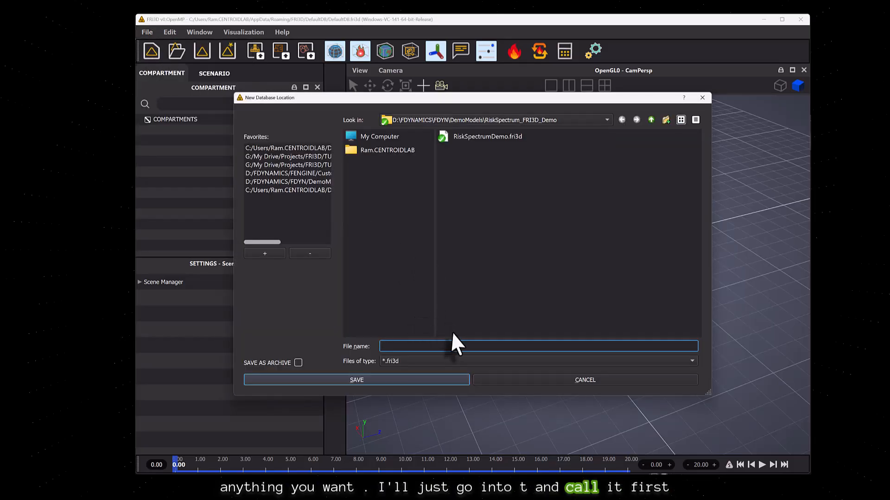
{"action": "left_click", "coordinate": [468, 120]}
{"action": "left_click", "coordinate": [471, 159]}
{"action": "left_click", "coordinate": [395, 347]}
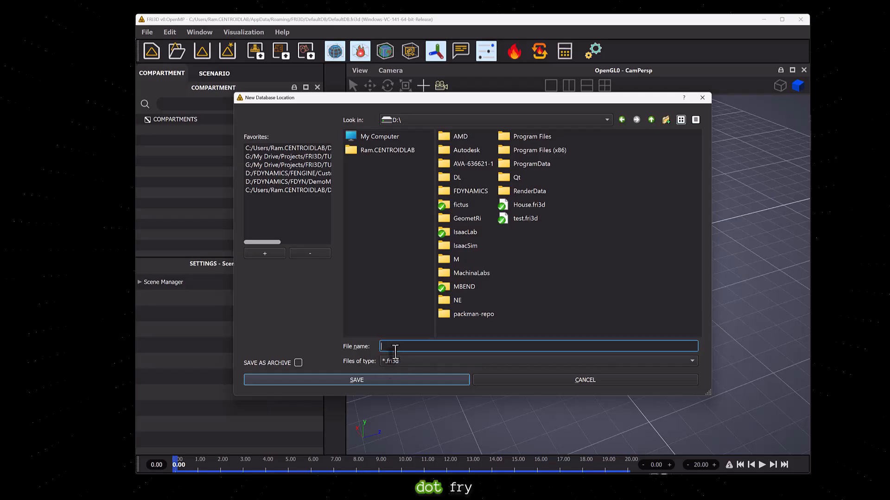
{"action": "type", "text": "first"}
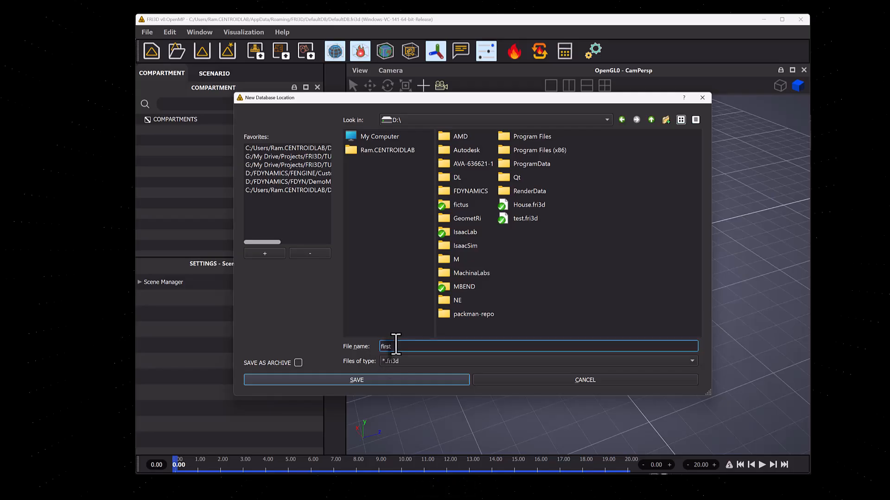
{"action": "key", "text": "Return"}
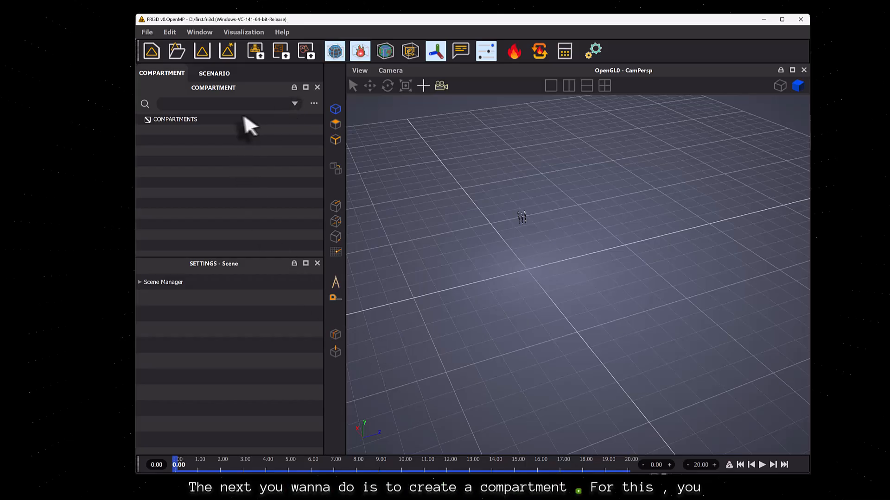
- Create a new compartment and make it the active one so its item tree is loaded
{"action": "left_click", "coordinate": [181, 121]}
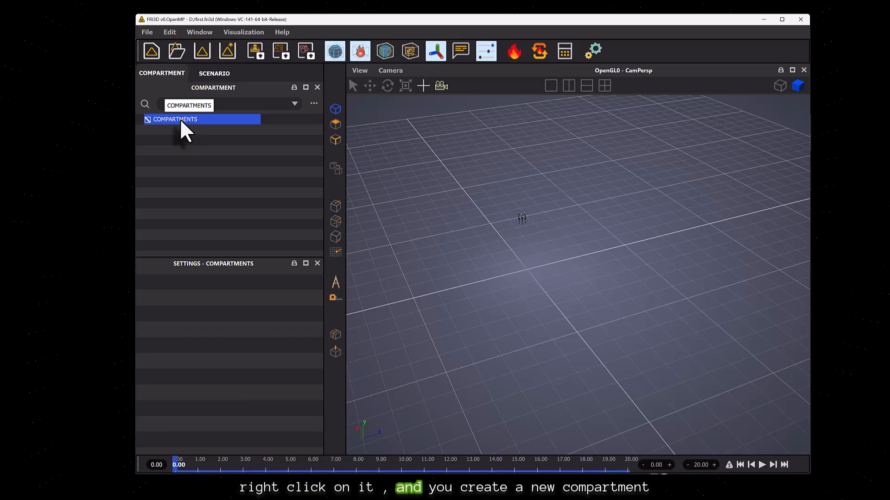
{"action": "right_click", "coordinate": [180, 119]}
{"action": "left_click", "coordinate": [200, 127]}
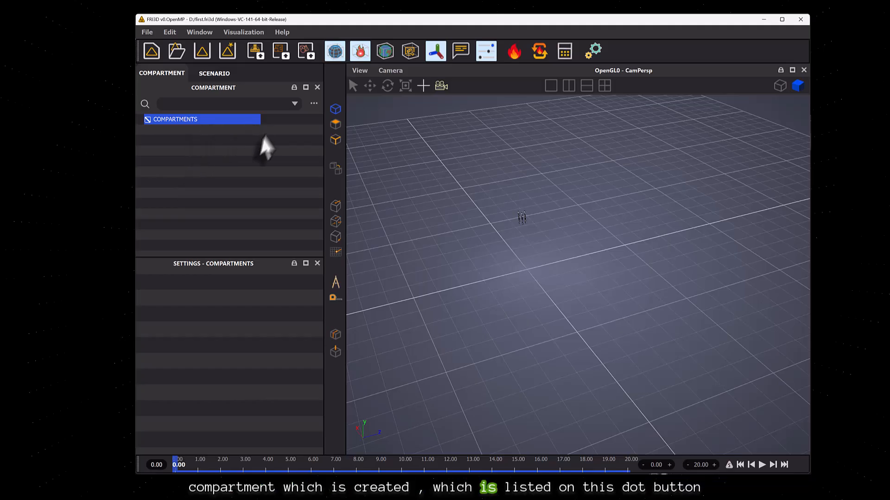
{"action": "left_click", "coordinate": [313, 102]}
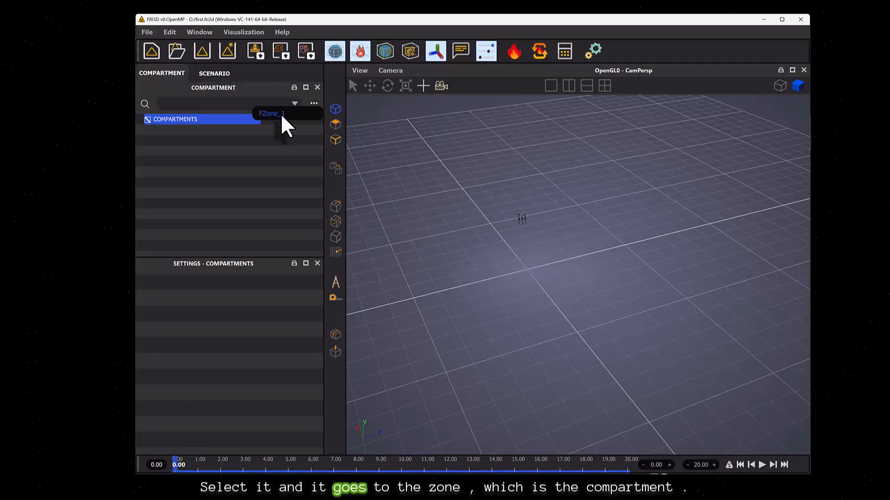
{"action": "left_click", "coordinate": [282, 116]}
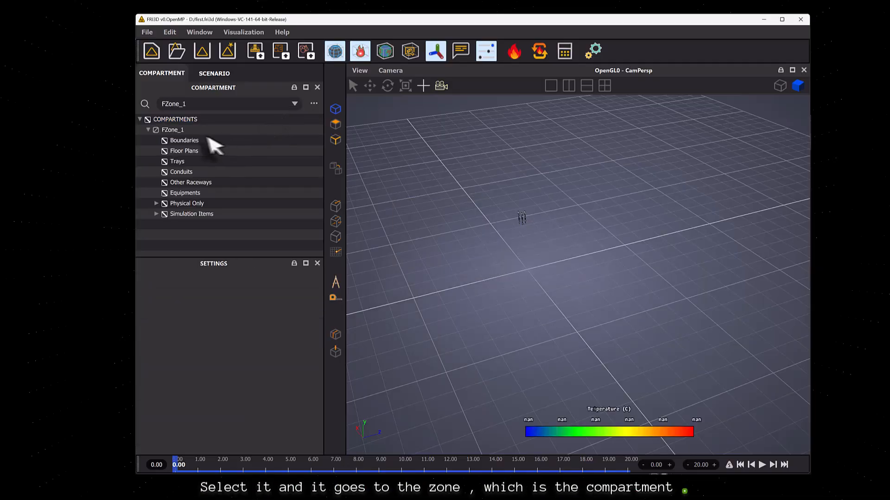
- Rename the new compartment to ZONE1
{"action": "double_click", "coordinate": [178, 132]}
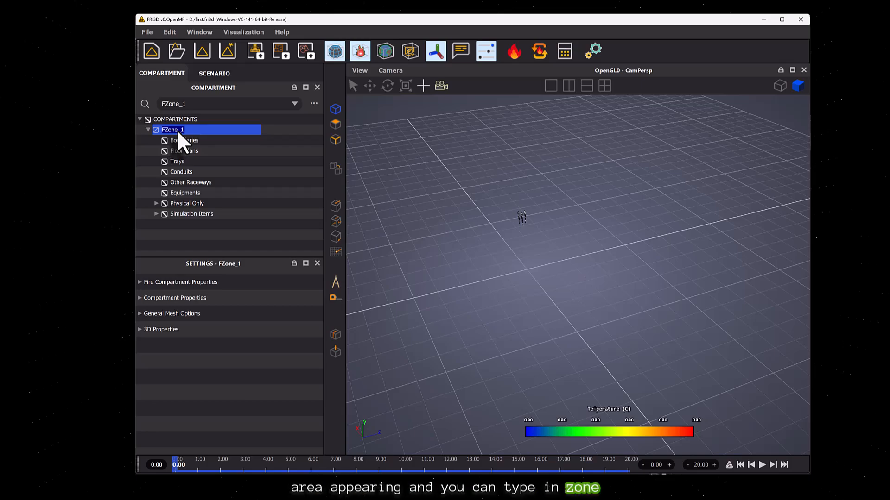
{"action": "type", "text": "ONE"}
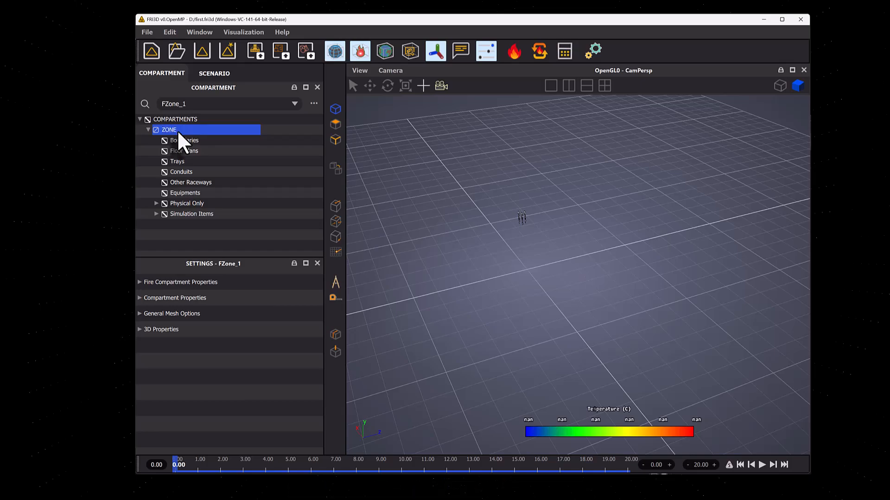
{"action": "type", "text": "1"}
{"action": "key", "text": "Return"}
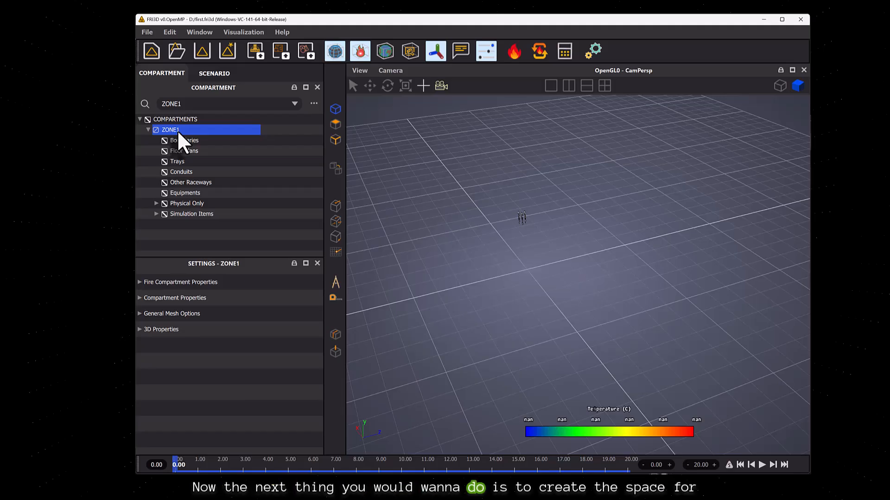
- Add a boundary to the ZONE1 compartment
{"action": "left_click_drag", "start_coordinate": [469, 269], "coordinate": [516, 234]}
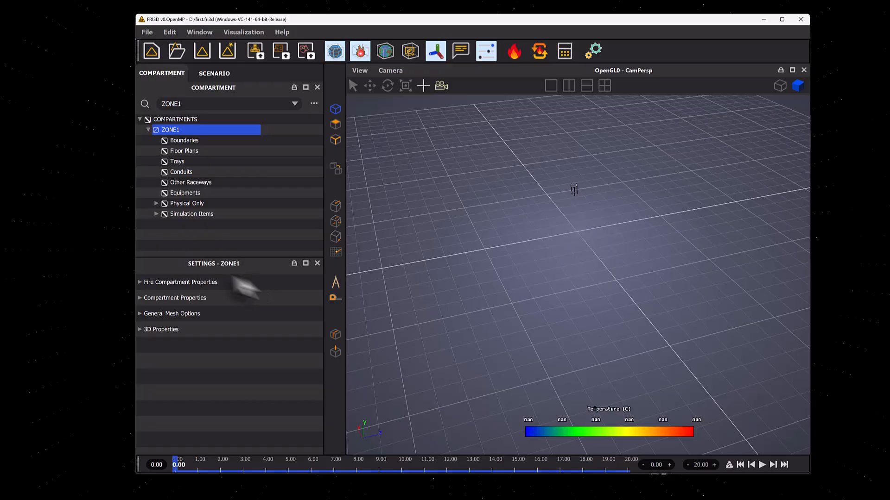
{"action": "left_click", "coordinate": [186, 141]}
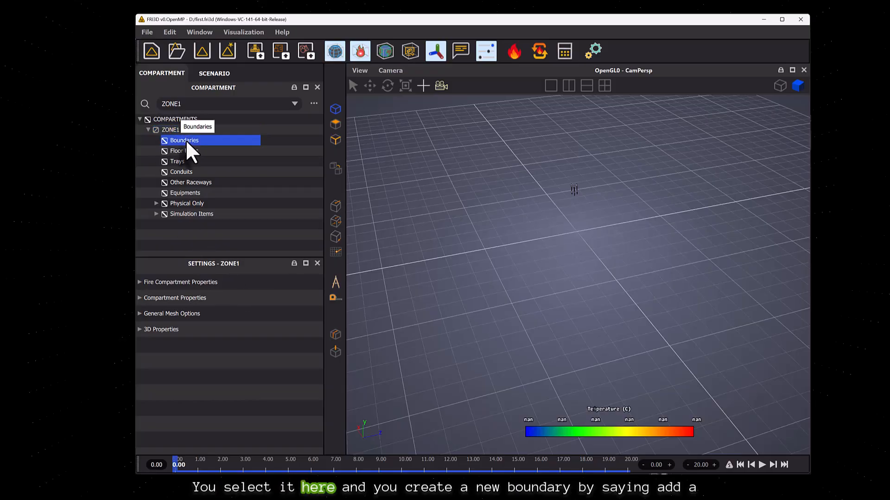
{"action": "right_click", "coordinate": [187, 142]}
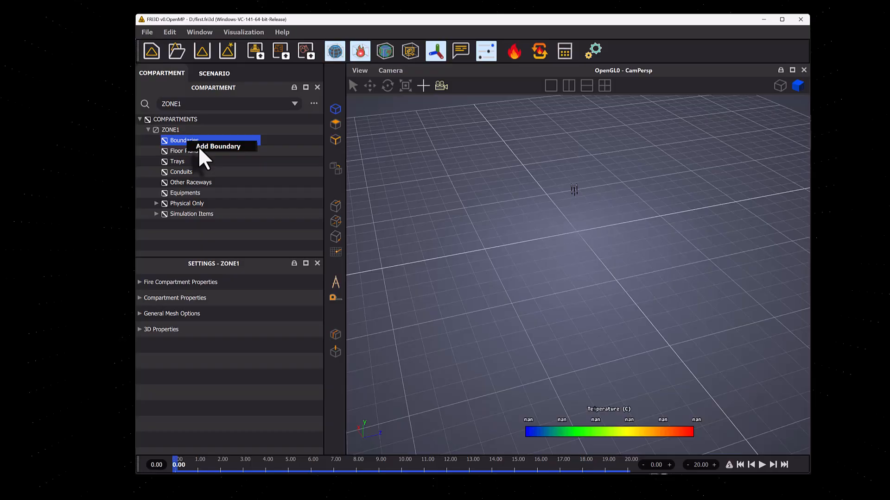
{"action": "left_click", "coordinate": [202, 147]}
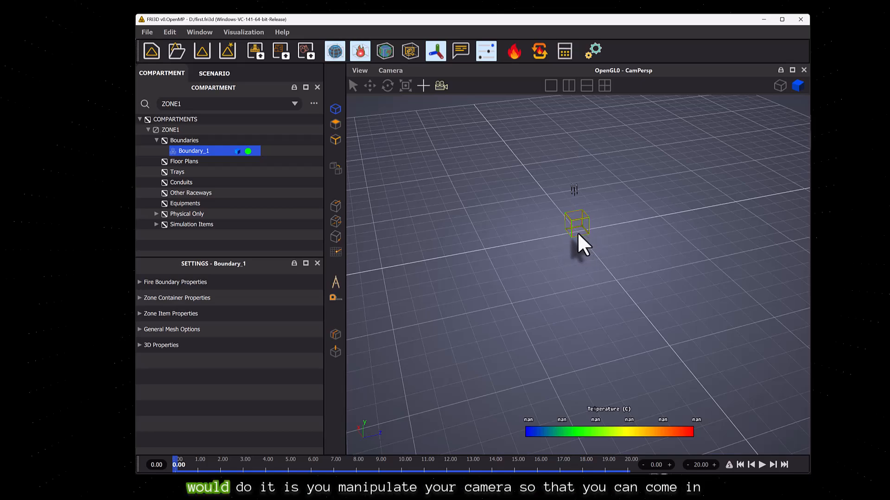
- Frame the newly added boundary in the perspective view, leaving some space around it
{"action": "key", "text": "alt"}
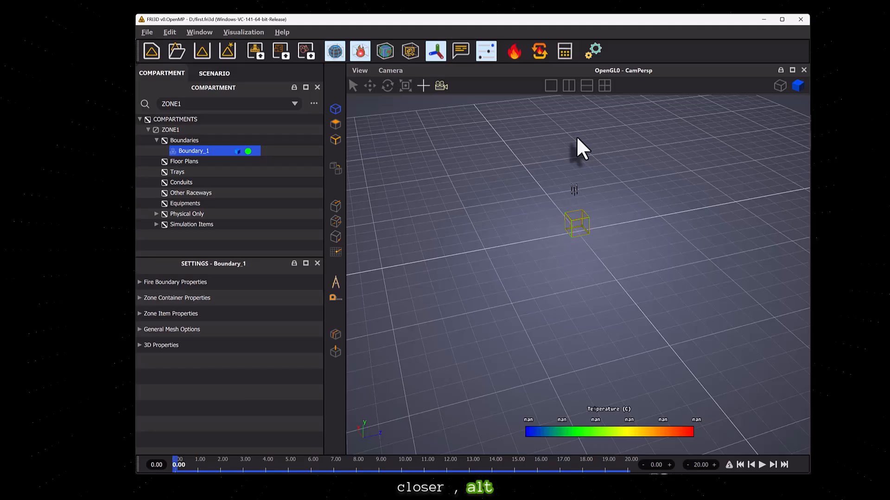
{"action": "left_click_drag", "start_coordinate": [577, 138], "coordinate": [586, 240]}
{"action": "left_click_drag", "start_coordinate": [596, 147], "coordinate": [585, 176]}
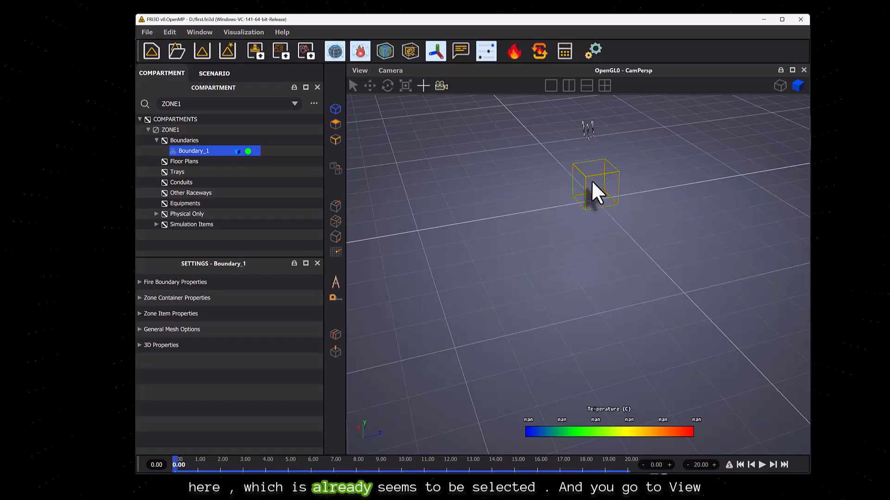
{"action": "left_click", "coordinate": [385, 73]}
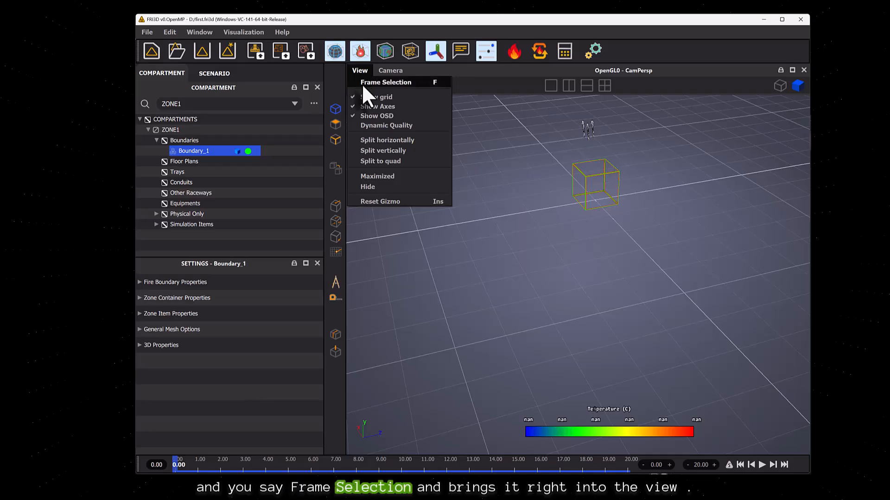
{"action": "left_click", "coordinate": [362, 83]}
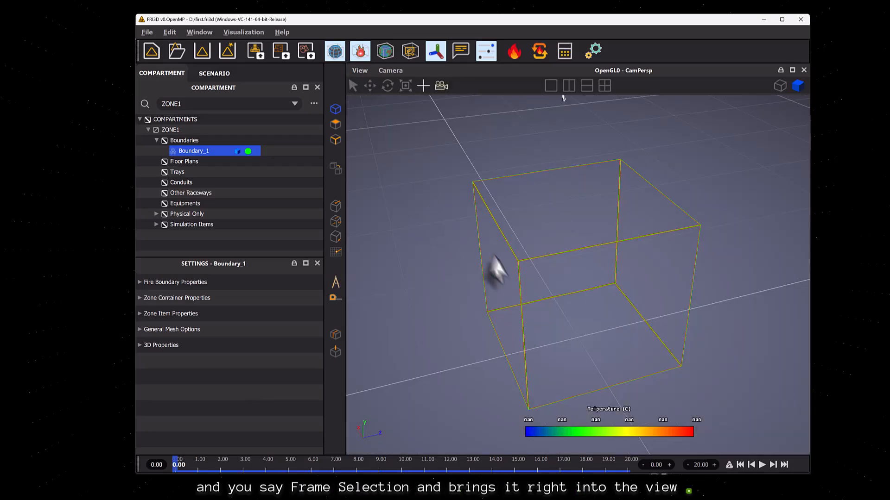
{"action": "left_click_drag", "start_coordinate": [529, 315], "coordinate": [524, 188]}
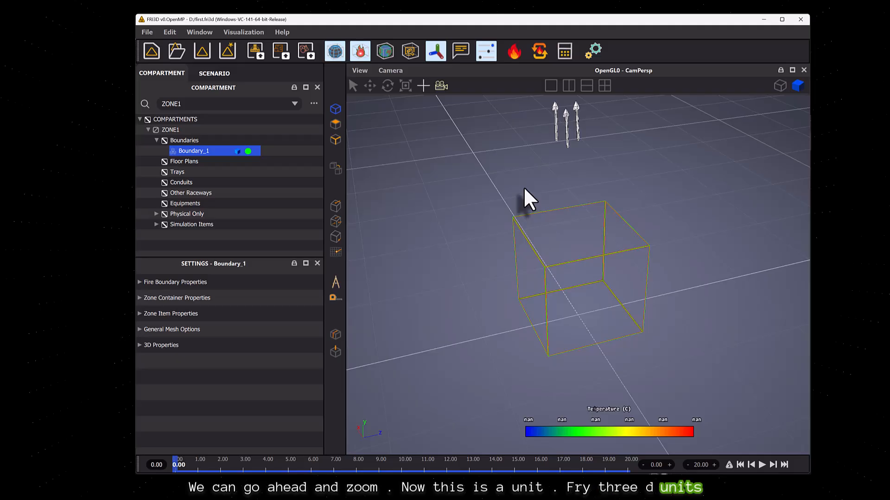
- Select the boundary box and scale it freehand to about 1.94 along X and 2.05 along Z
{"action": "left_click", "coordinate": [544, 265]}
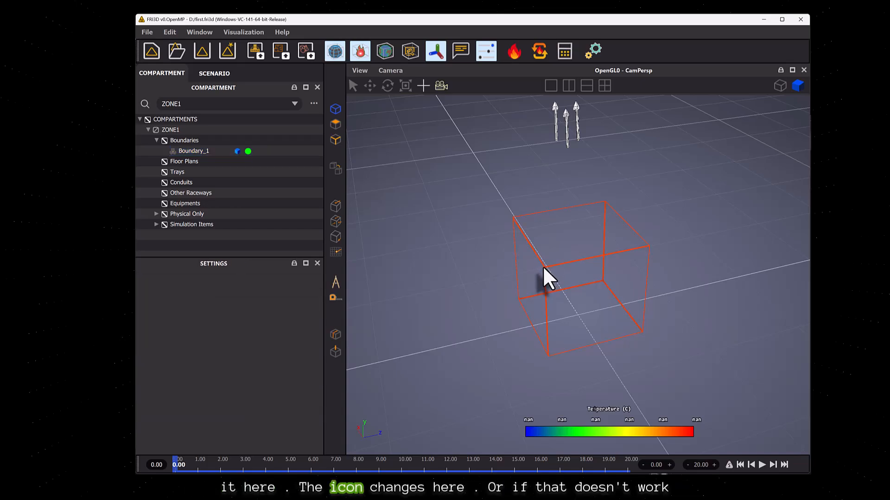
{"action": "left_click", "coordinate": [545, 313]}
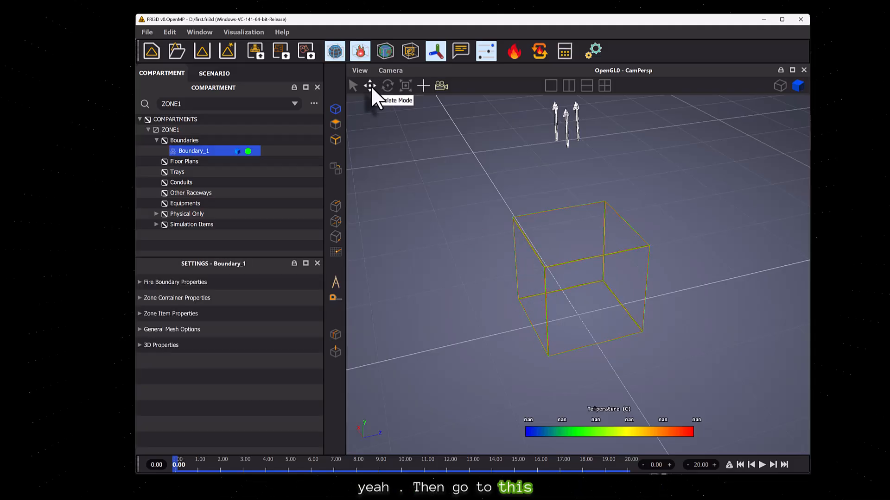
{"action": "left_click", "coordinate": [401, 89]}
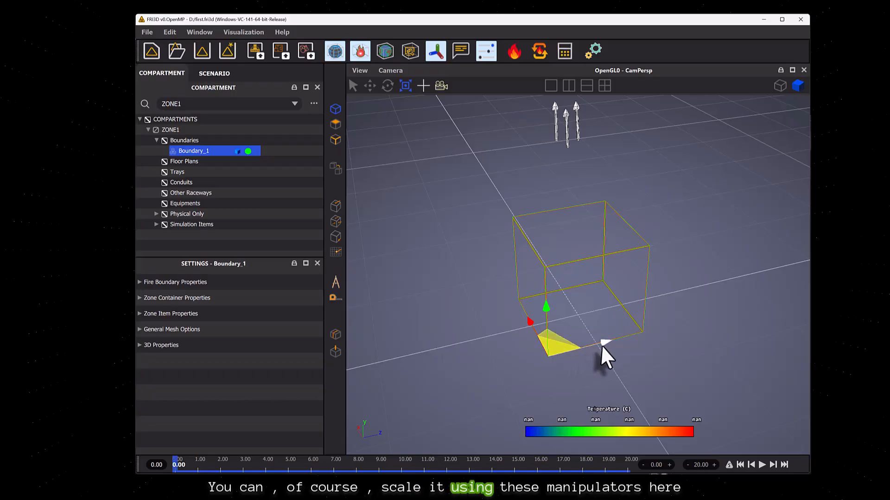
{"action": "left_click_drag", "start_coordinate": [602, 345], "coordinate": [665, 334]}
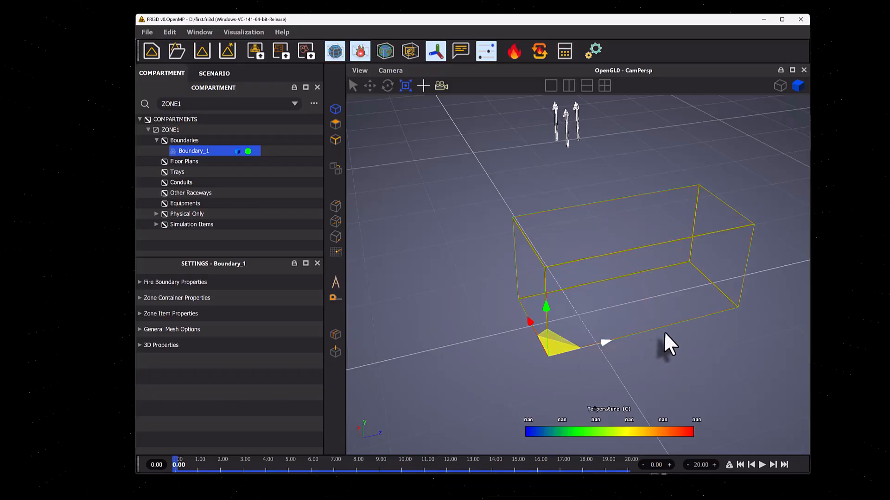
{"action": "left_click_drag", "start_coordinate": [530, 322], "coordinate": [545, 307]}
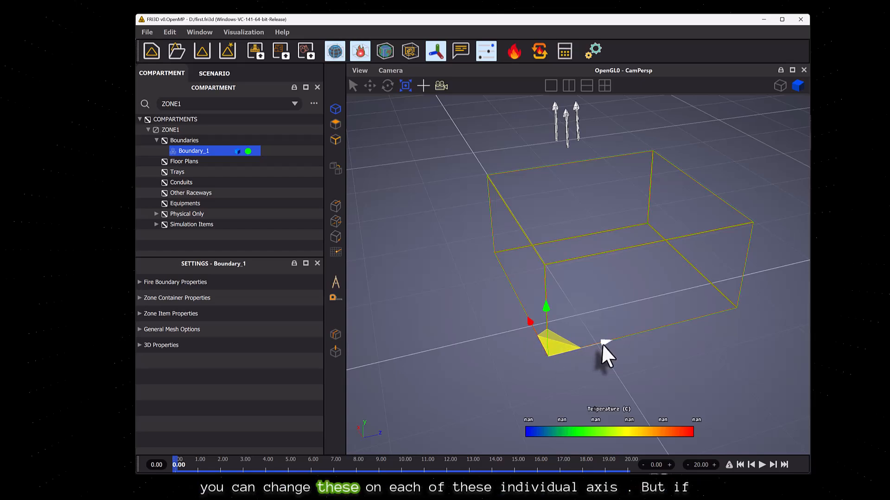
{"action": "left_click_drag", "start_coordinate": [605, 344], "coordinate": [596, 347]}
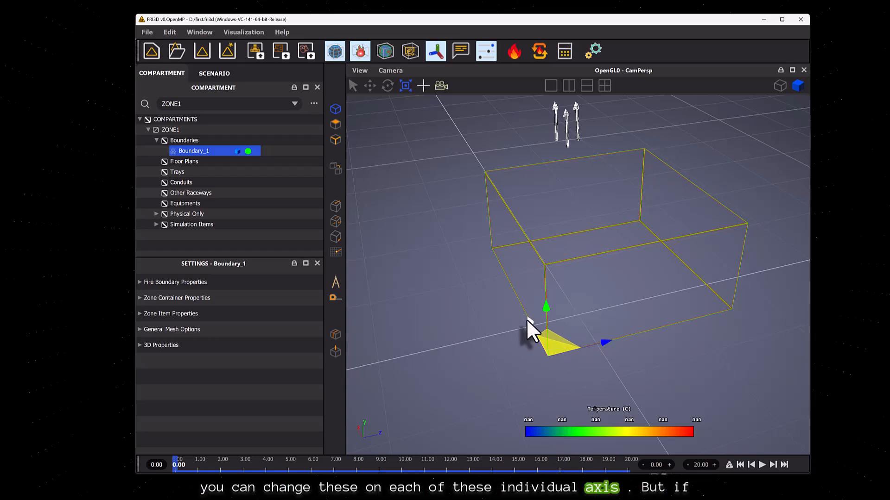
{"action": "left_click_drag", "start_coordinate": [527, 319], "coordinate": [533, 325]}
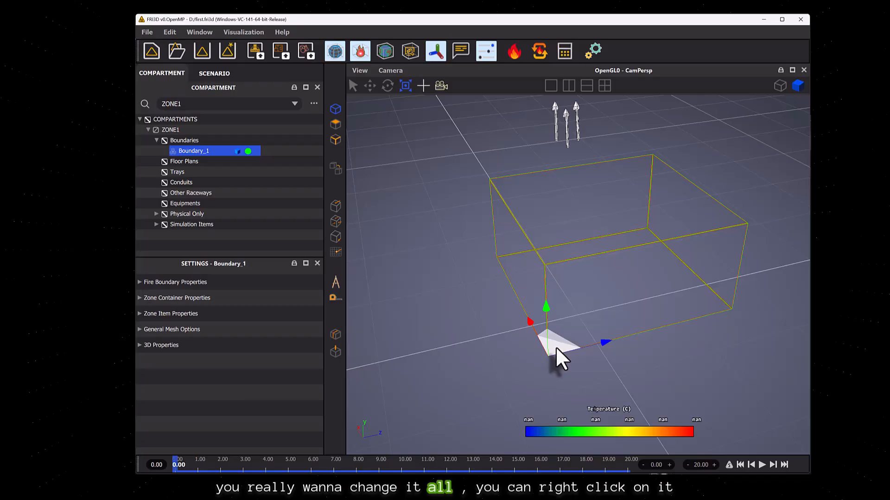
- Set the boundary's exact scale to 4 along X, 2 along Y and 5 along Z, then leave scale mode
{"action": "right_click", "coordinate": [555, 346]}
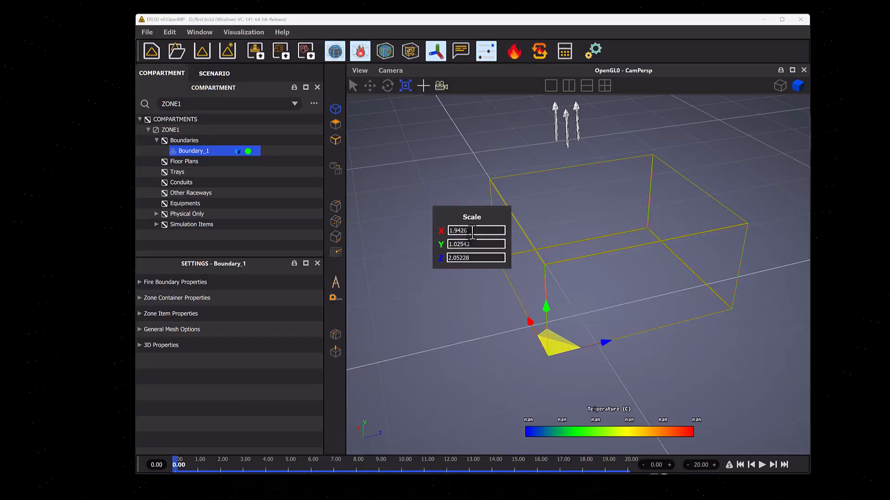
{"action": "type", "text": "4"}
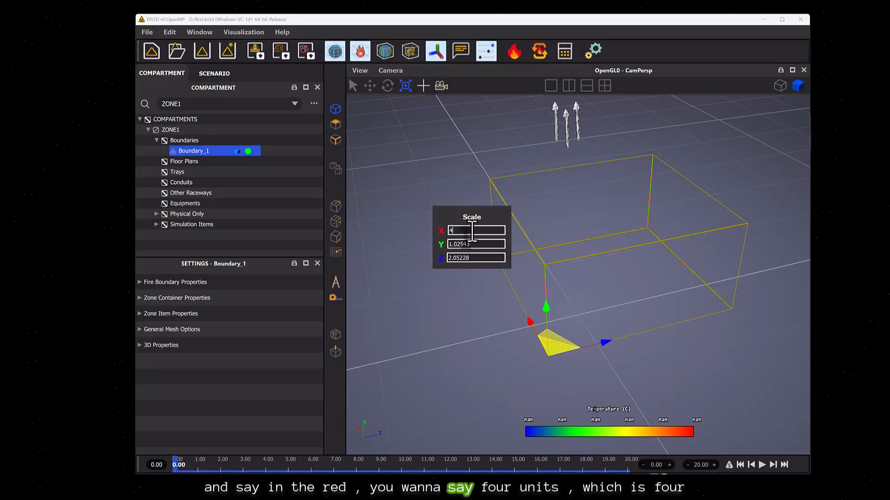
{"action": "key", "text": "Tab"}
{"action": "type", "text": "5"}
{"action": "key", "text": "BackSpace"}
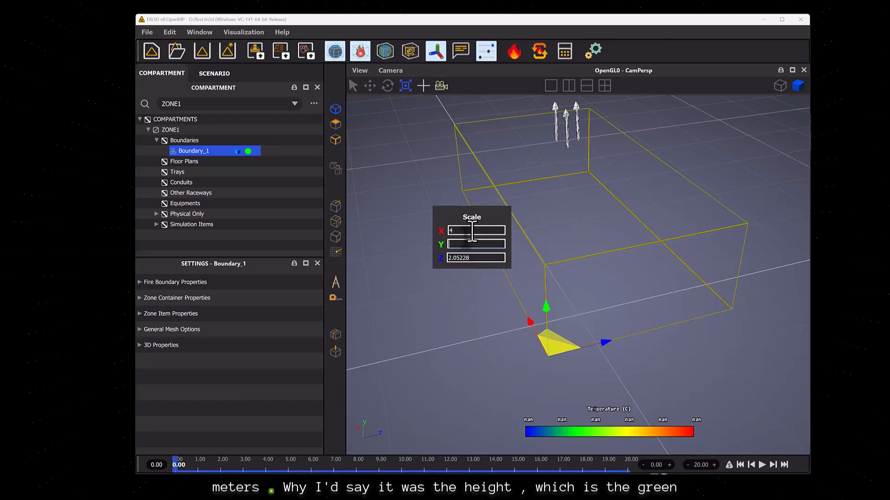
{"action": "type", "text": "2"}
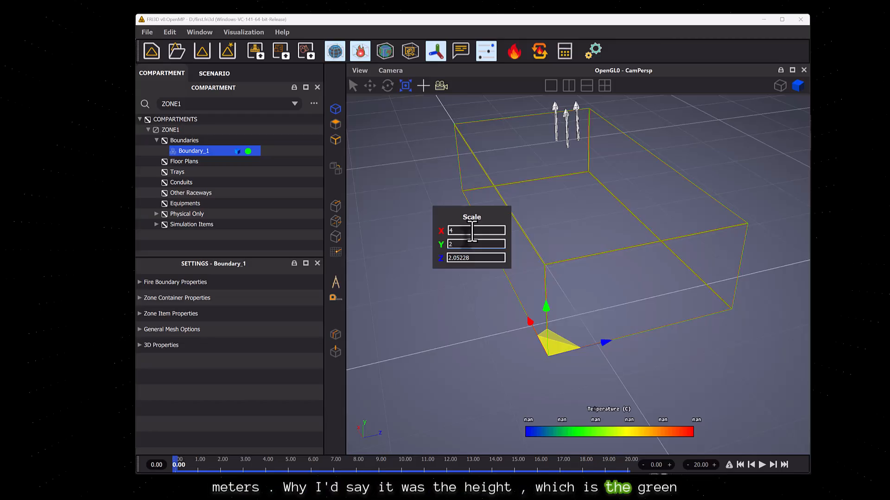
{"action": "key", "text": "Tab"}
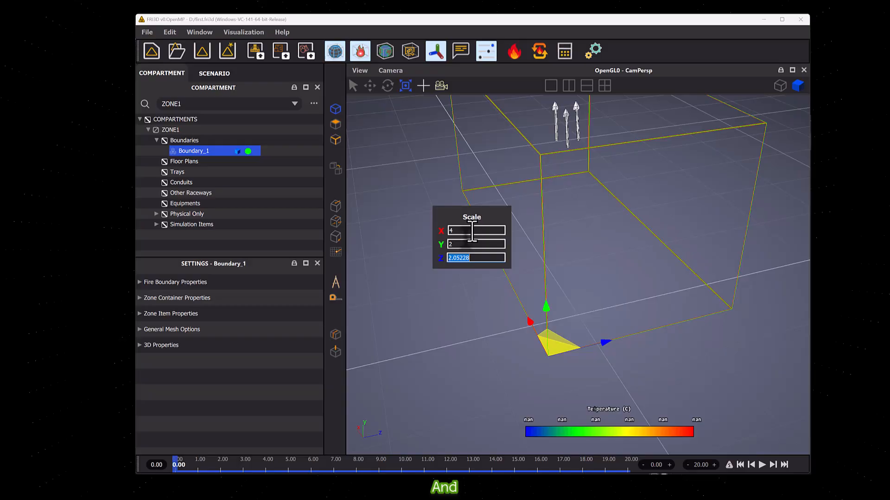
{"action": "type", "text": "4"}
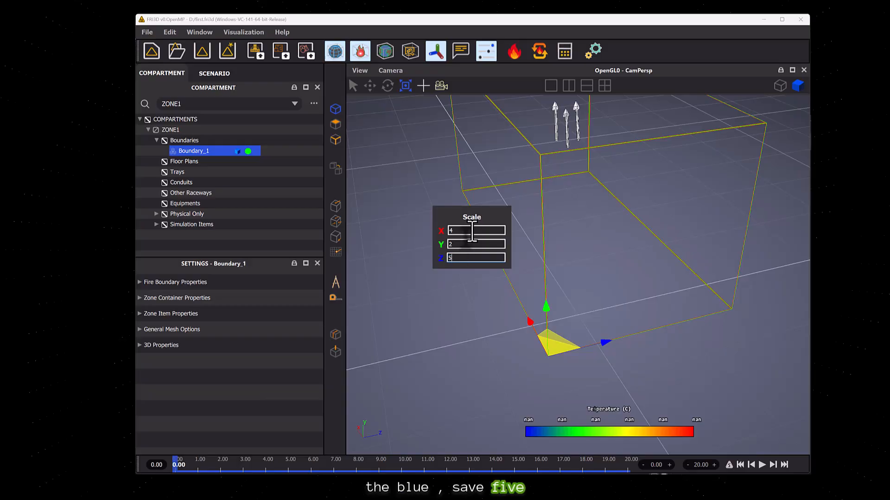
{"action": "key", "text": "BackSpace"}
{"action": "type", "text": "5"}
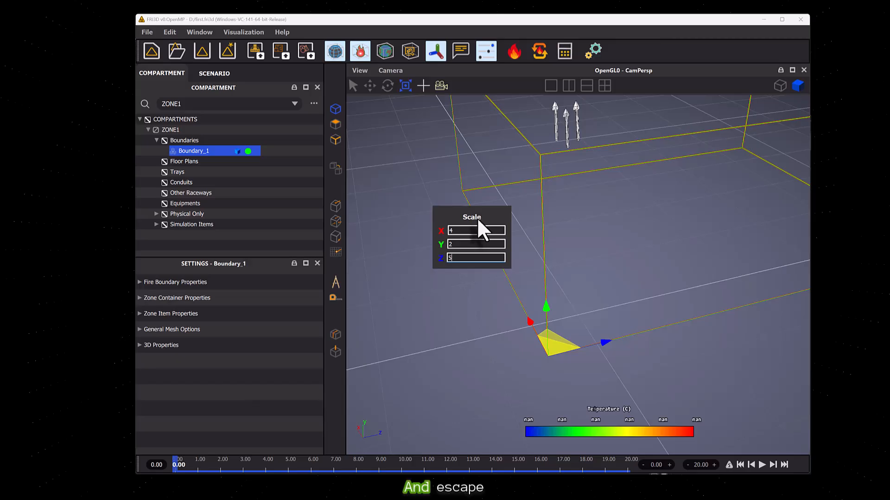
{"action": "key", "text": "Escape"}
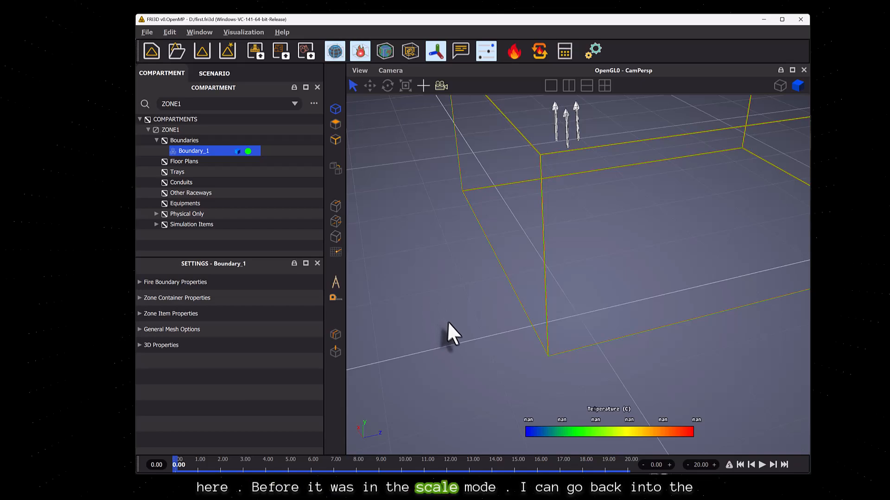
- Add an equipment item to ZONE1 and place its box in the 3D view inside the boundary
{"action": "left_click_drag", "start_coordinate": [448, 323], "coordinate": [406, 248]}
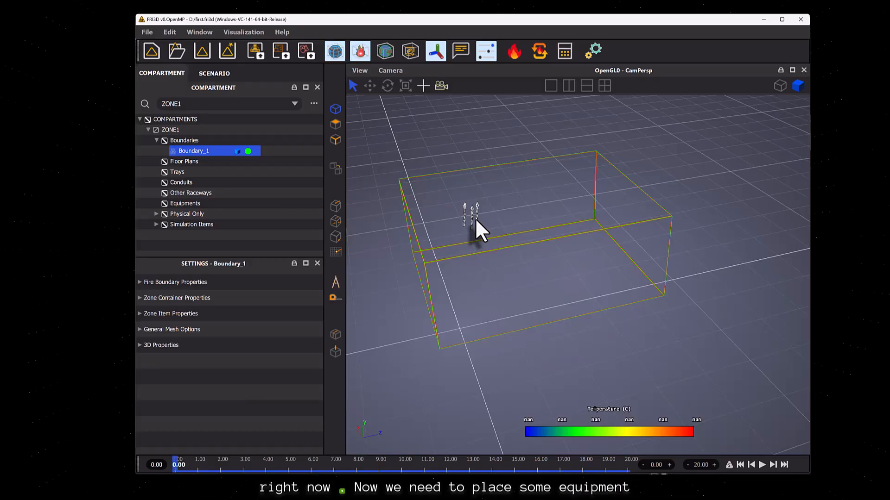
{"action": "left_click", "coordinate": [202, 205]}
{"action": "right_click", "coordinate": [201, 203]}
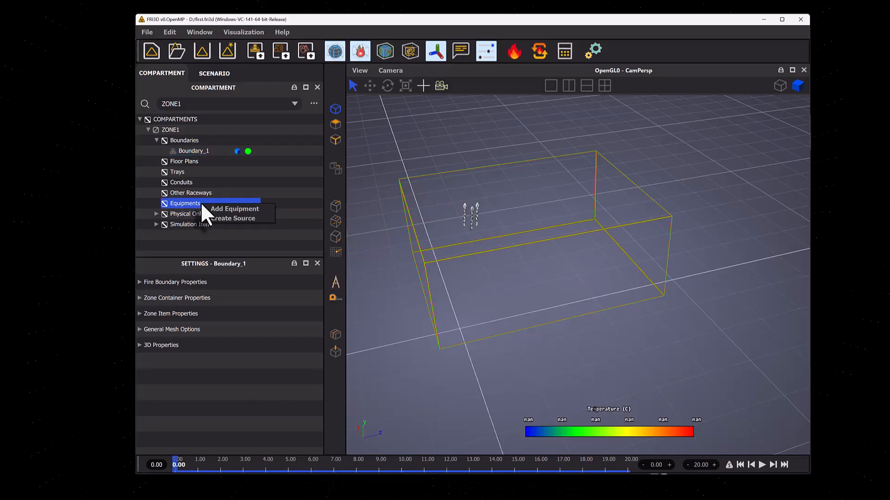
{"action": "left_click", "coordinate": [227, 208]}
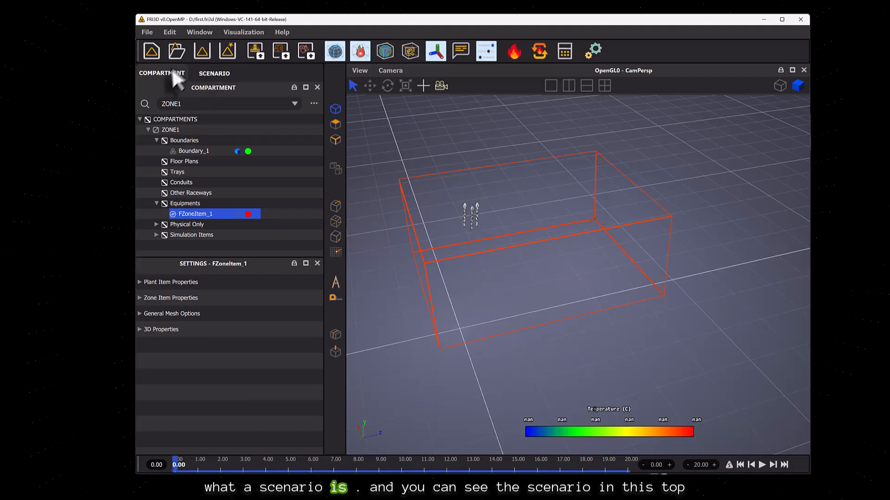
{"action": "left_click", "coordinate": [210, 74]}
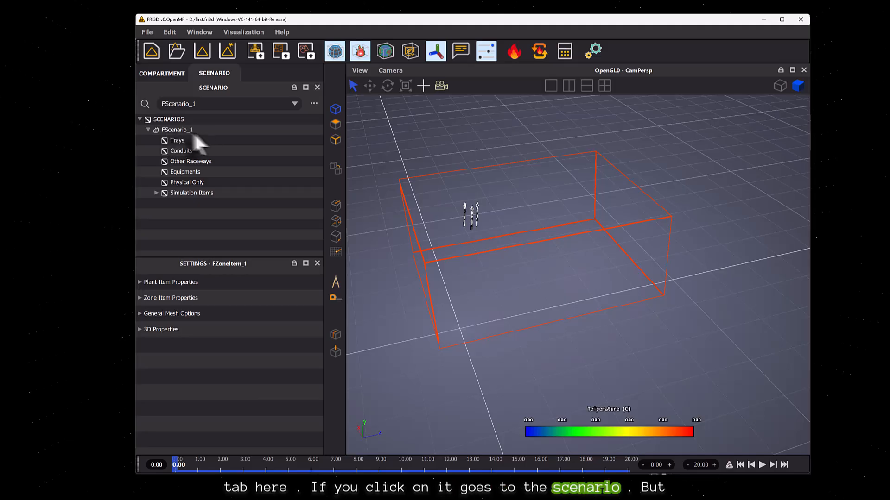
{"action": "left_click", "coordinate": [174, 77]}
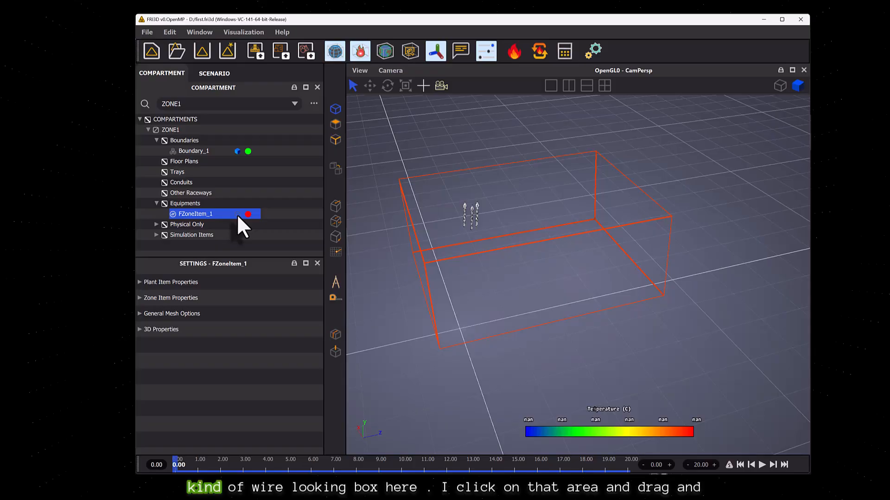
{"action": "left_click_drag", "start_coordinate": [238, 215], "coordinate": [505, 290]}
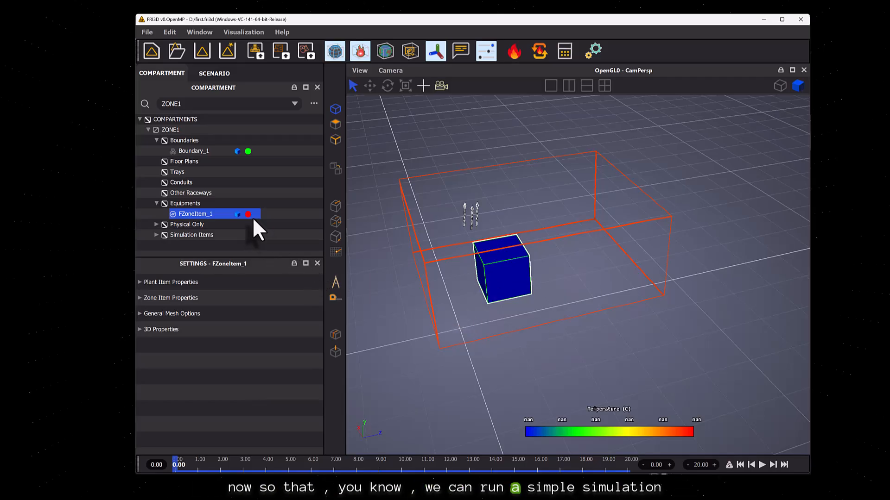
- Create a fire source among ZONE1's simulation items and place its box in the 3D view beside the equipment box
{"action": "left_click", "coordinate": [200, 235]}
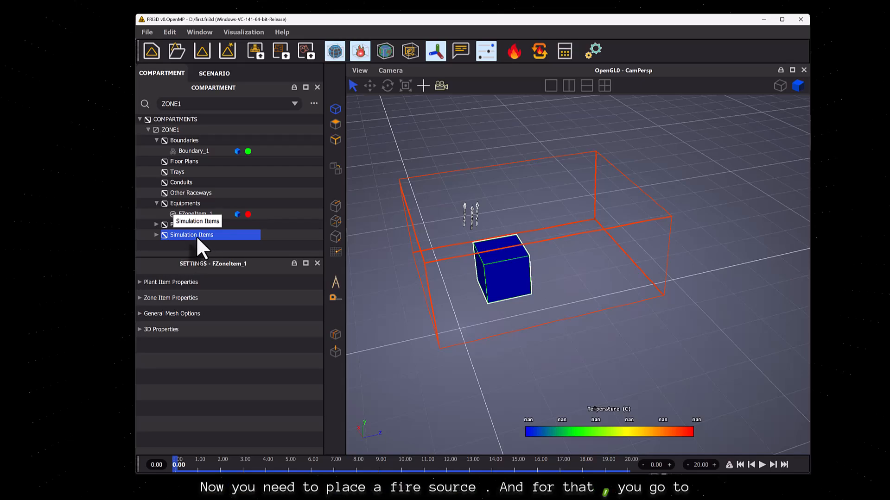
{"action": "right_click", "coordinate": [197, 236]}
{"action": "left_click", "coordinate": [231, 243]}
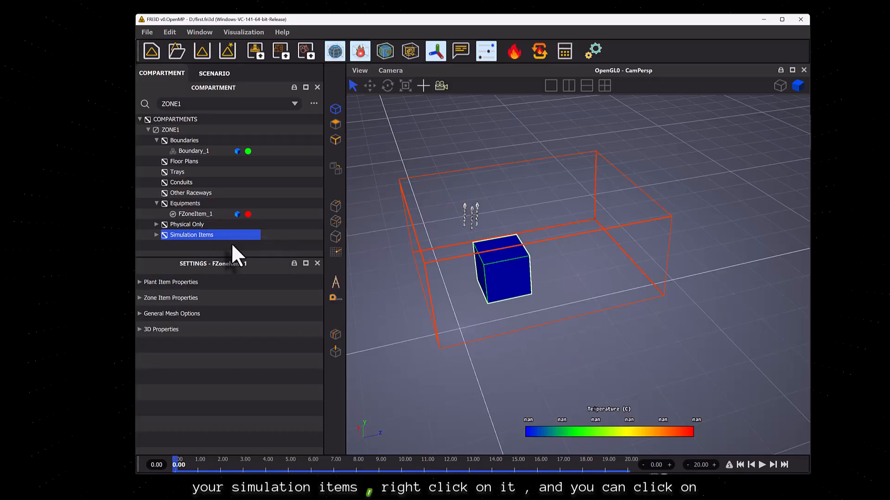
{"action": "left_click_drag", "start_coordinate": [254, 235], "coordinate": [534, 270]}
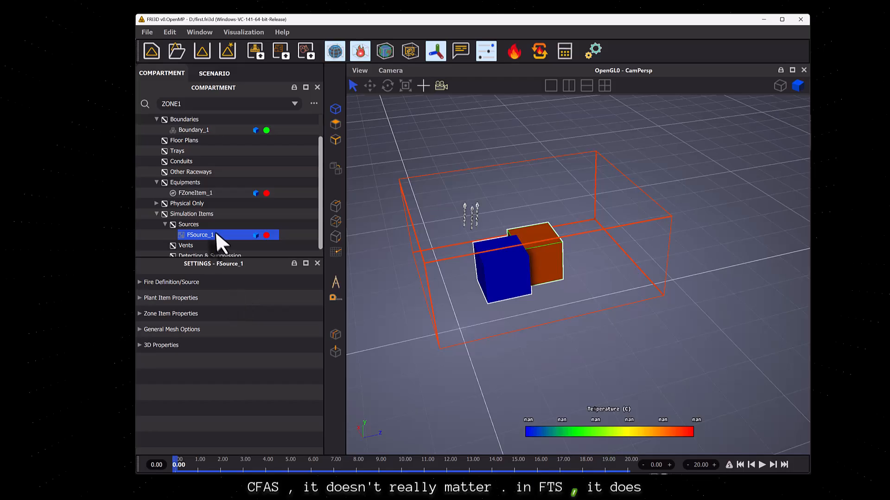
- Rename the equipment item to E1
{"action": "left_click", "coordinate": [205, 191]}
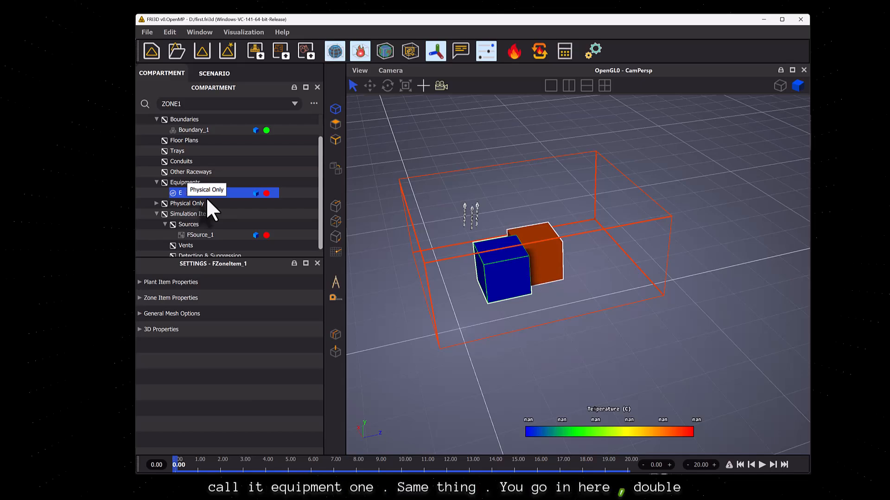
{"action": "type", "text": "1"}
{"action": "key", "text": "Return"}
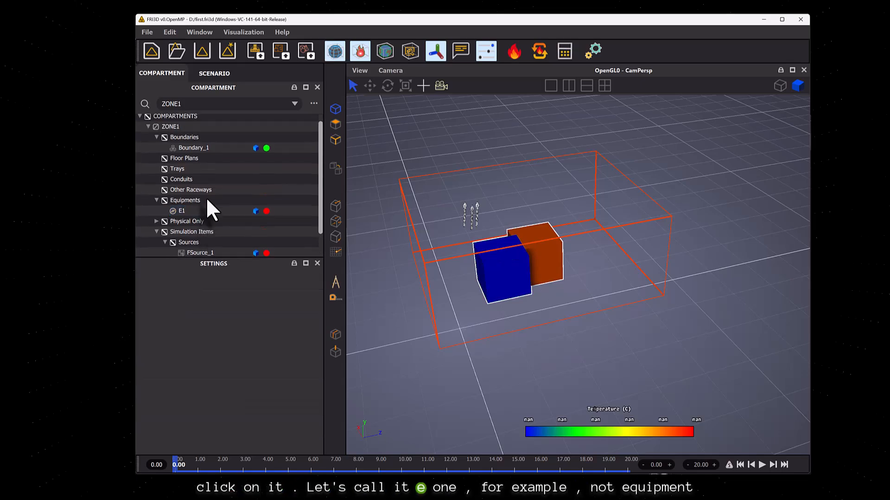
- Rename the fire source to F1 and save the project
{"action": "left_click", "coordinate": [192, 235]}
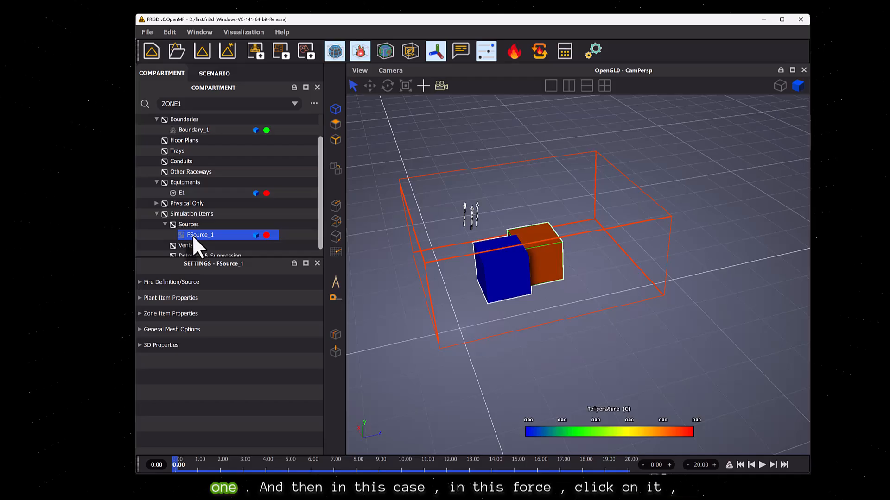
{"action": "double_click", "coordinate": [196, 235]}
{"action": "type", "text": "F"}
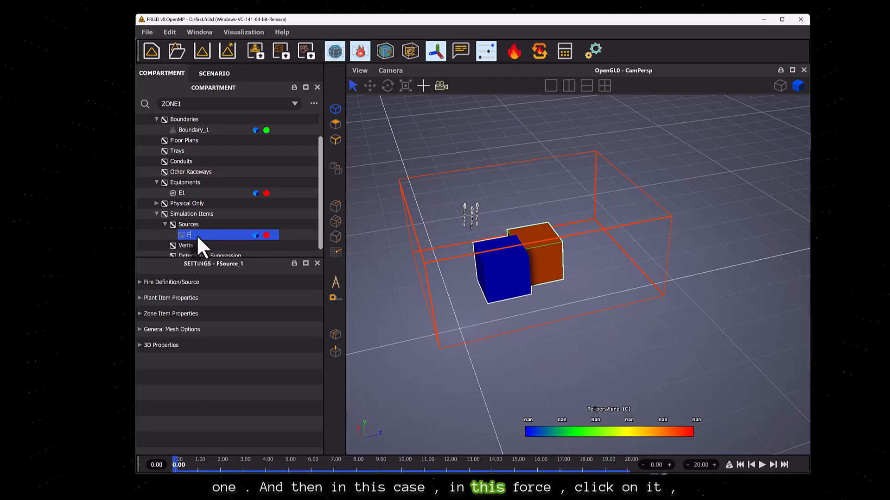
{"action": "type", "text": "1"}
{"action": "key", "text": "Return"}
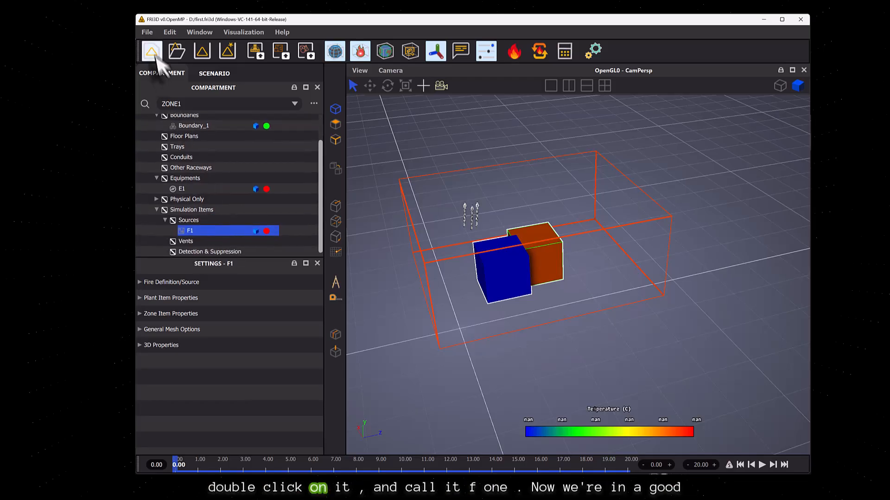
{"action": "left_click", "coordinate": [147, 31]}
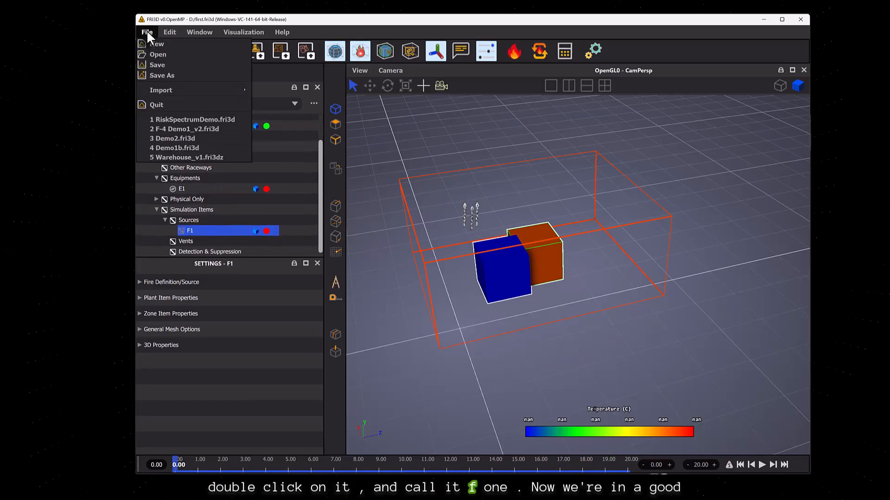
{"action": "left_click", "coordinate": [160, 65]}
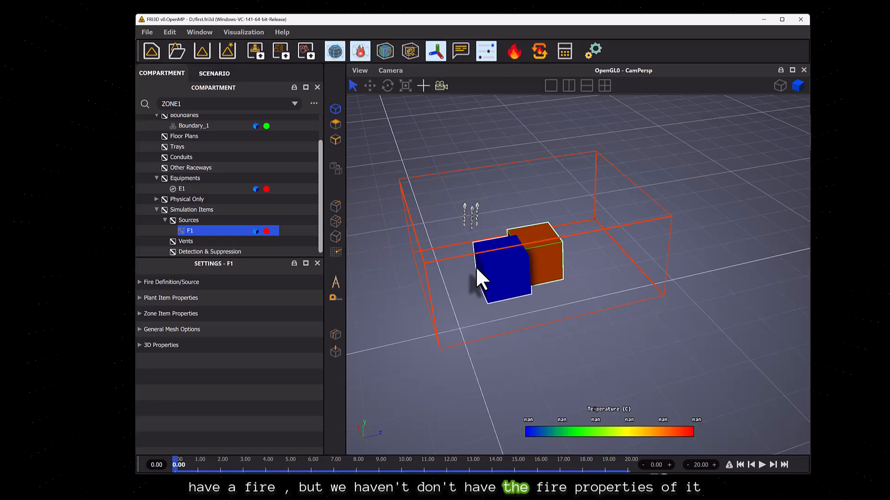
- Select the F1 fire source box in the 3D view and scale it down freehand to roughly half its size
{"action": "left_click", "coordinate": [515, 193]}
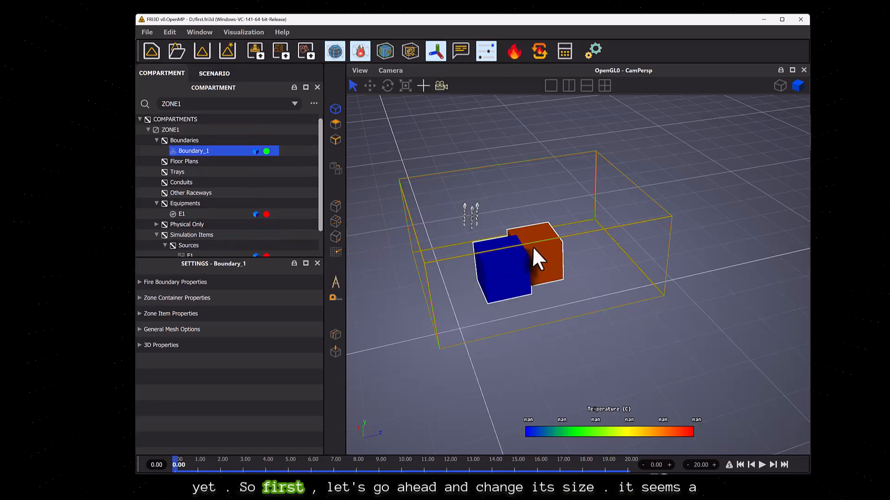
{"action": "left_click", "coordinate": [532, 246]}
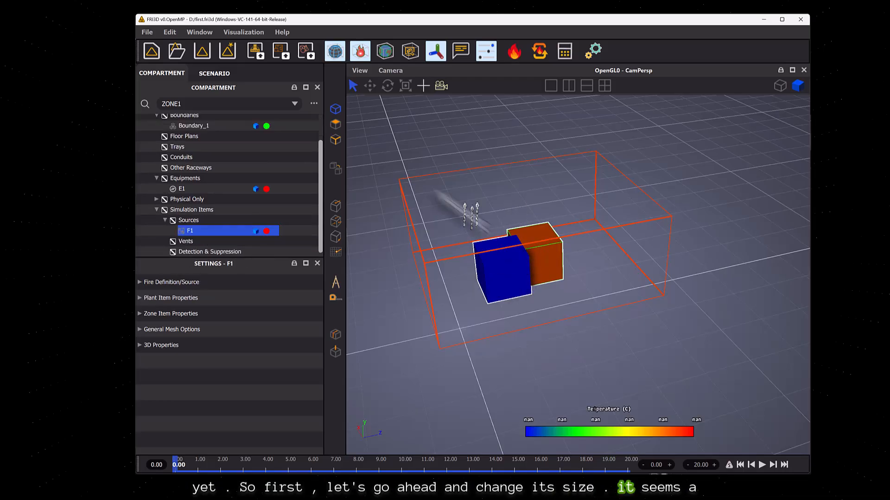
{"action": "left_click", "coordinate": [404, 86]}
{"action": "left_click_drag", "start_coordinate": [590, 244], "coordinate": [544, 229]}
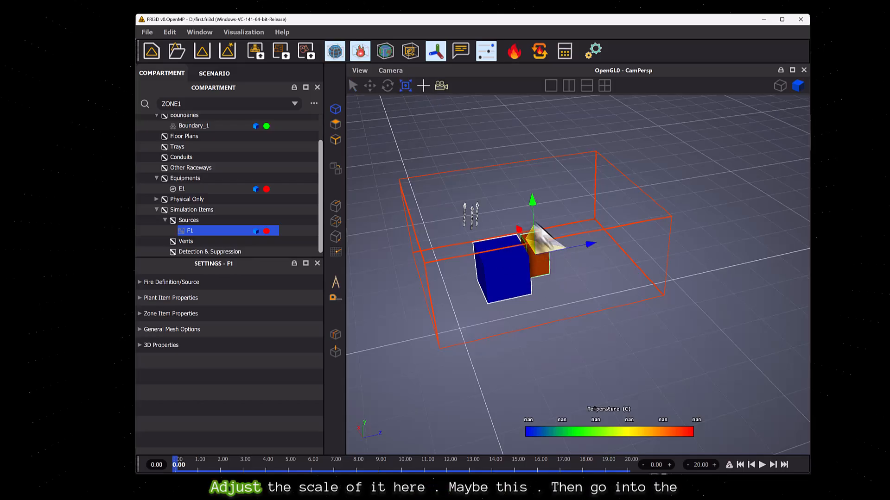
- Move the F1 fire source so it intersects the upper back corner of the E1 equipment box, and deselect it
{"action": "left_click", "coordinate": [371, 85]}
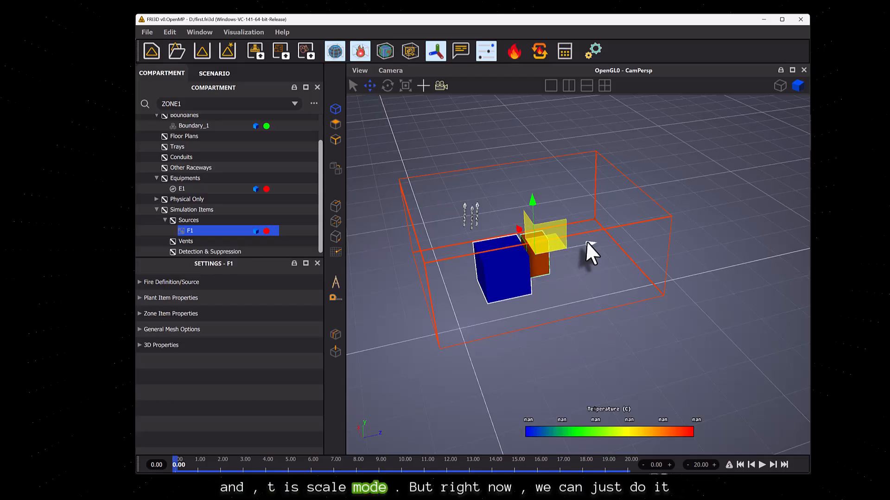
{"action": "left_click_drag", "start_coordinate": [585, 242], "coordinate": [526, 293]}
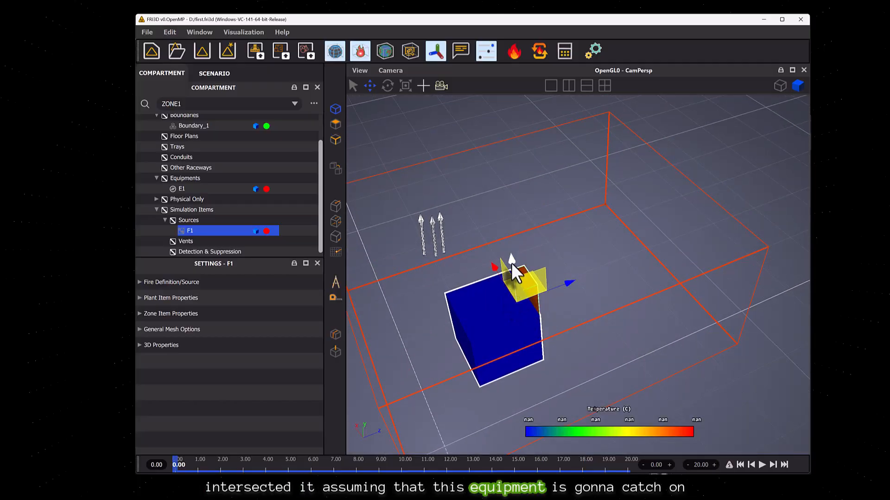
{"action": "left_click", "coordinate": [527, 165]}
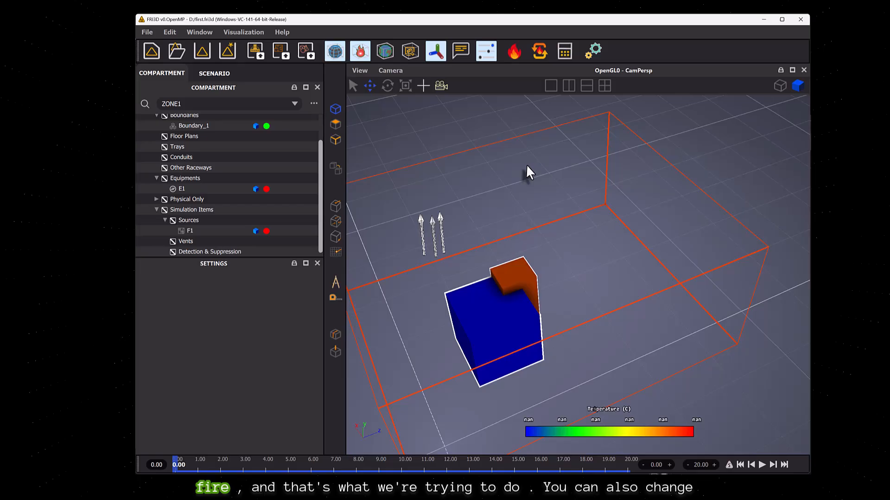
- Change the spatial mesh type of the F1 fire source to C A D Mesh and deselect it
{"action": "left_click", "coordinate": [516, 272]}
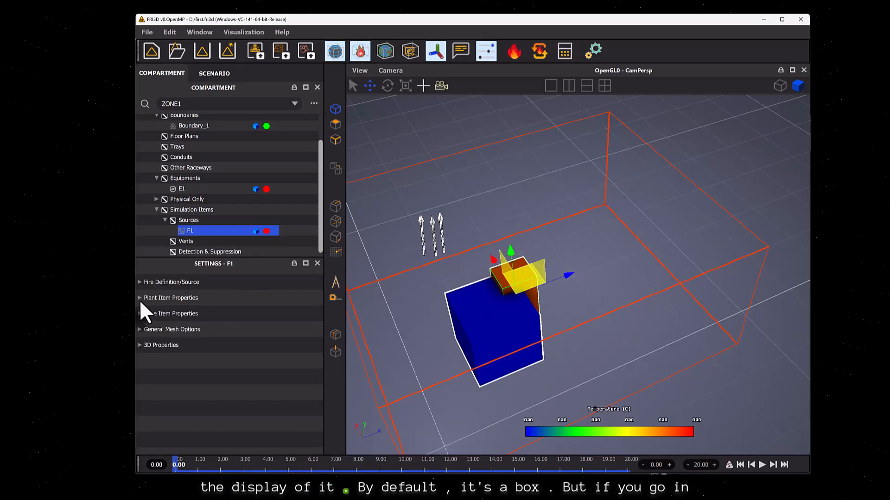
{"action": "left_click", "coordinate": [141, 314]}
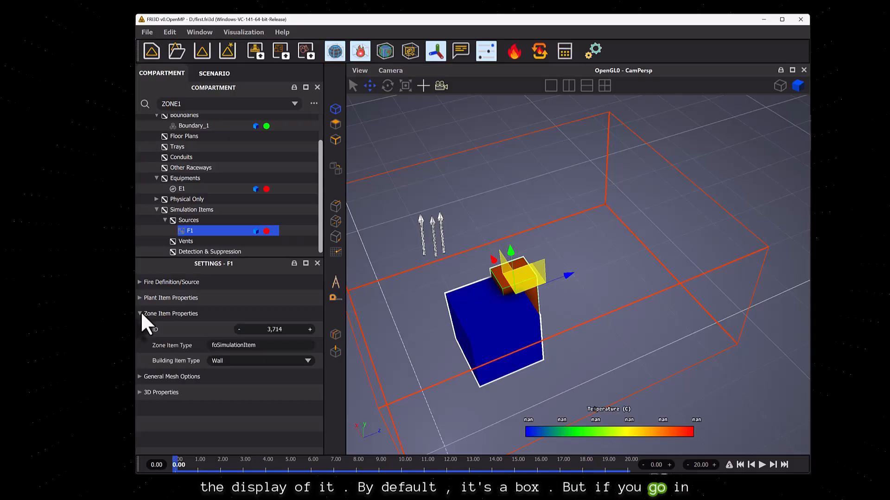
{"action": "left_click", "coordinate": [141, 313]}
{"action": "left_click", "coordinate": [141, 329]}
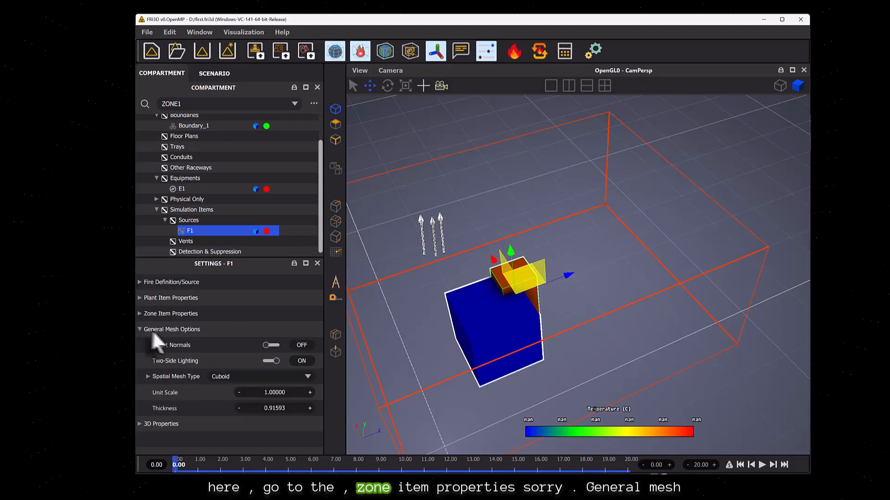
{"action": "left_click", "coordinate": [306, 377]}
{"action": "left_click", "coordinate": [190, 369]}
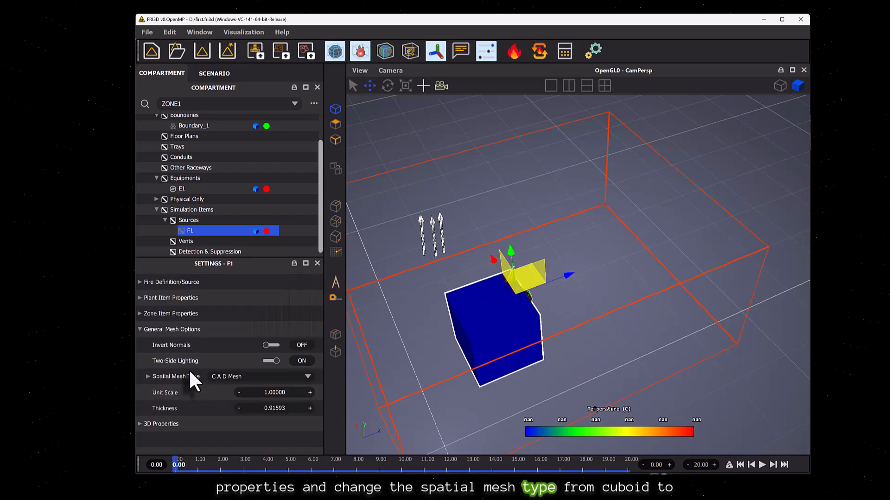
{"action": "left_click", "coordinate": [582, 307]}
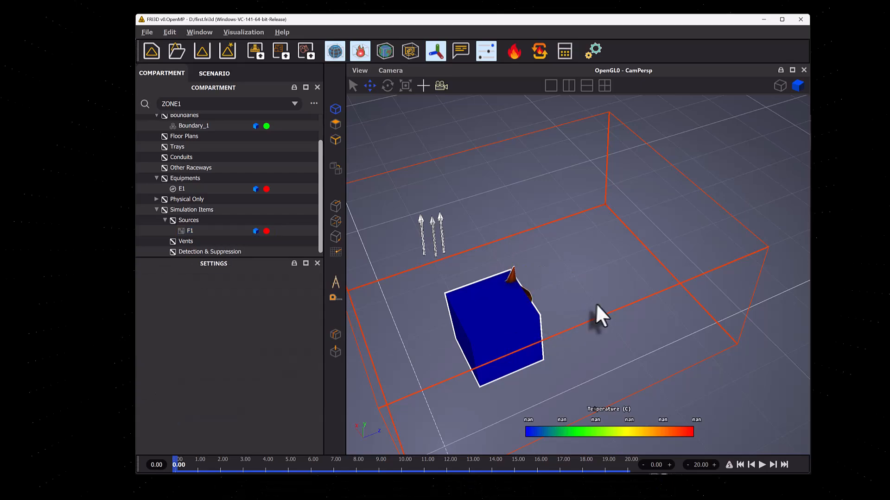
- Assign the predefined Battery Charger (v4) fire material to the F1 fire source and save the project
{"action": "left_click_drag", "start_coordinate": [596, 303], "coordinate": [535, 235]}
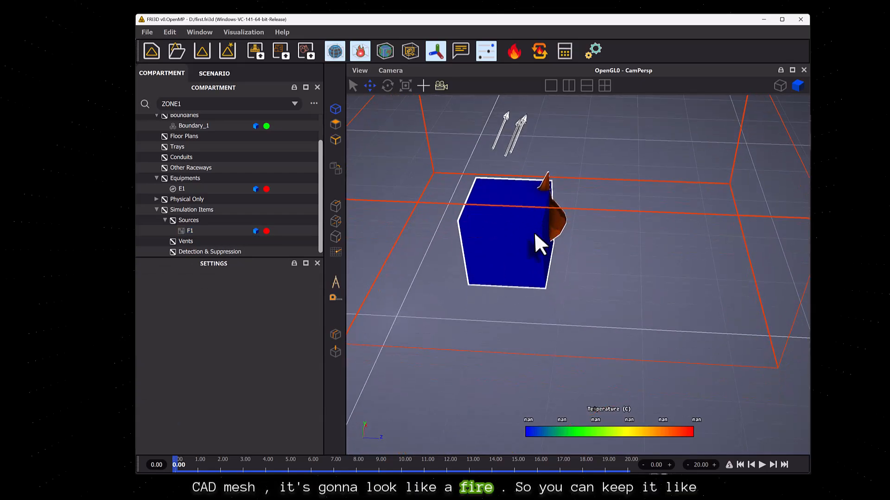
{"action": "left_click", "coordinate": [557, 218]}
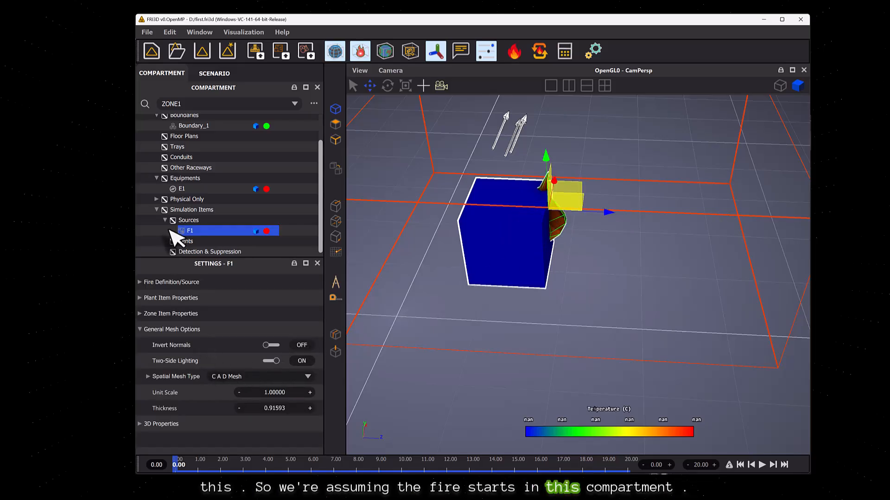
{"action": "left_click", "coordinate": [140, 282]}
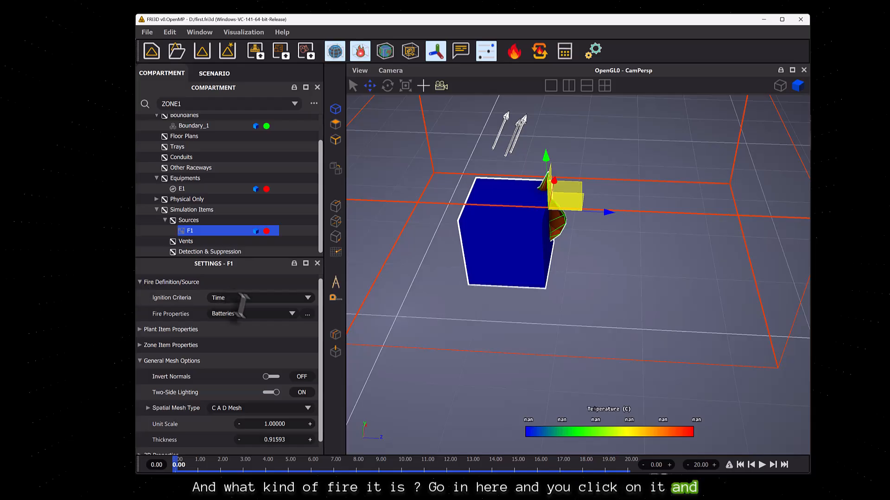
{"action": "left_click", "coordinate": [308, 314]}
{"action": "left_click", "coordinate": [310, 190]}
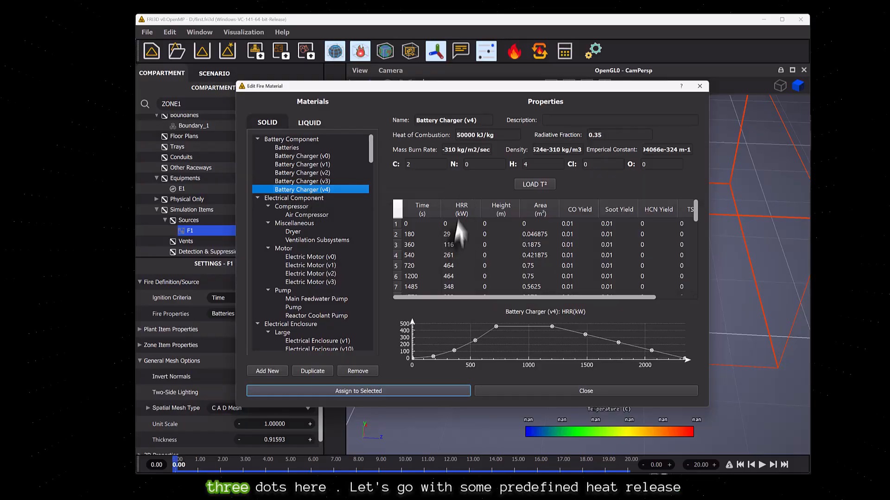
{"action": "left_click", "coordinate": [413, 392]}
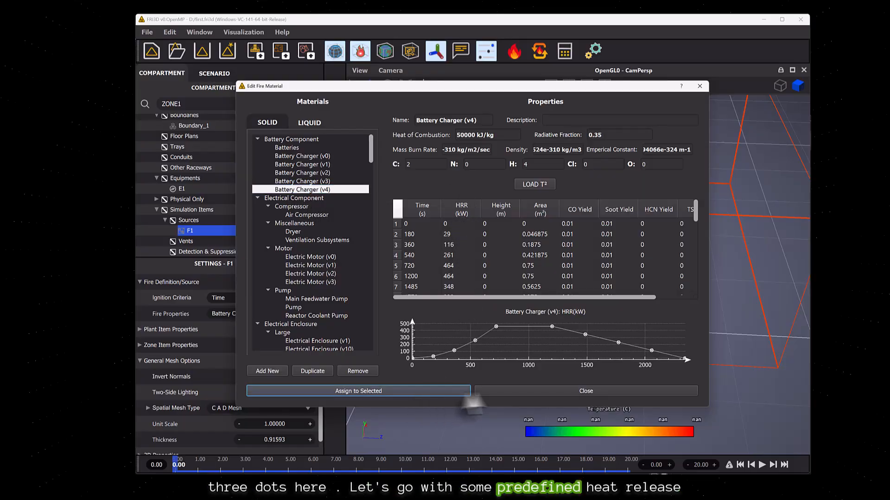
{"action": "left_click", "coordinate": [504, 389]}
{"action": "left_click", "coordinate": [147, 32]}
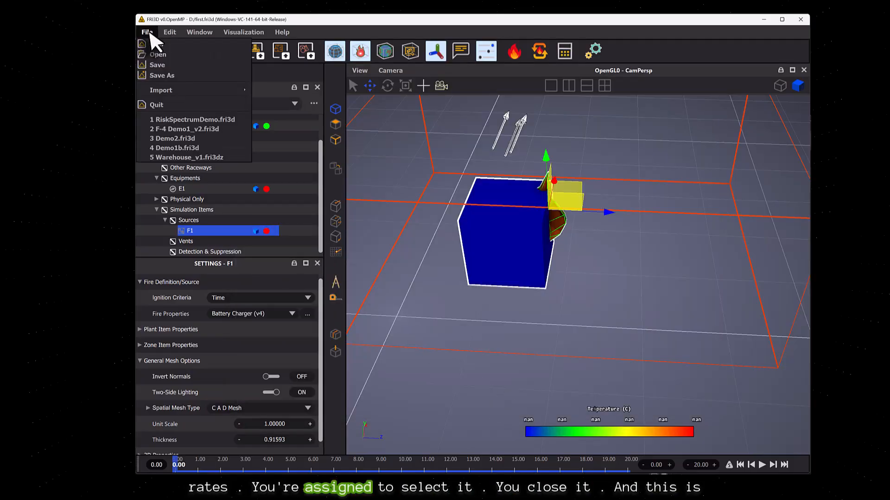
{"action": "left_click", "coordinate": [159, 68]}
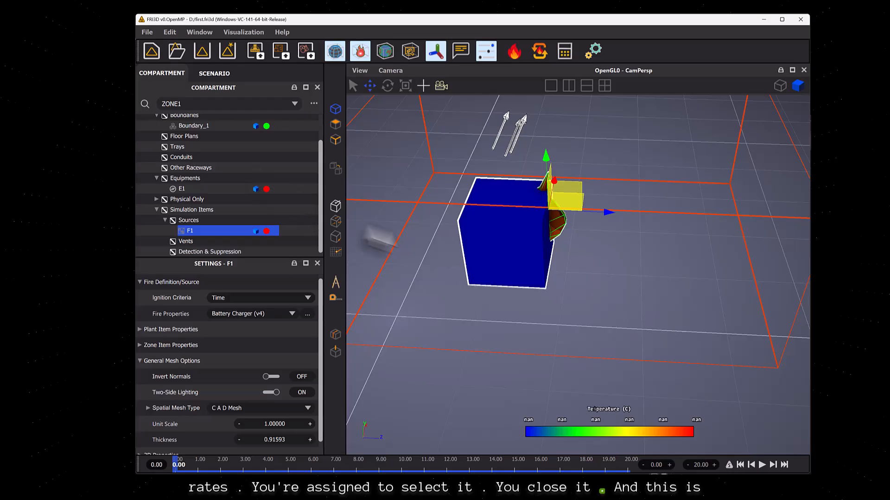
{"action": "left_click", "coordinate": [383, 175]}
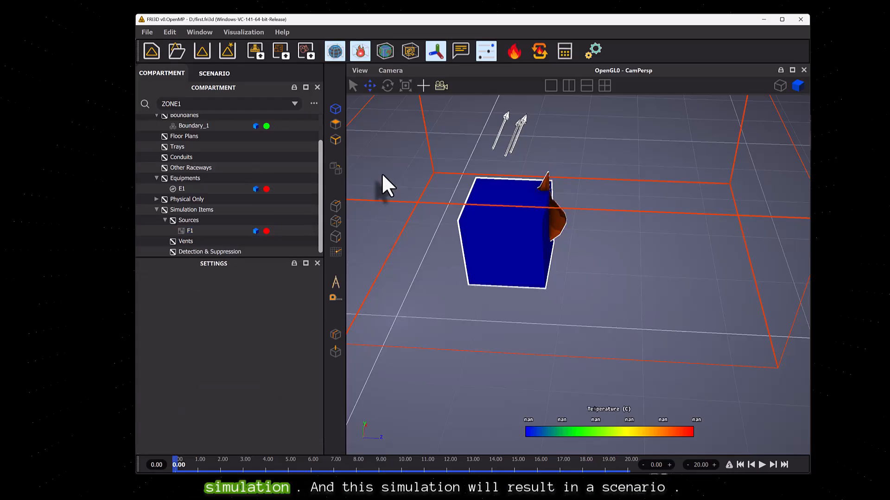
- Run a CFAST simulation of the F1 fire source with the simulation time set to 100 s
{"action": "left_click", "coordinate": [561, 221]}
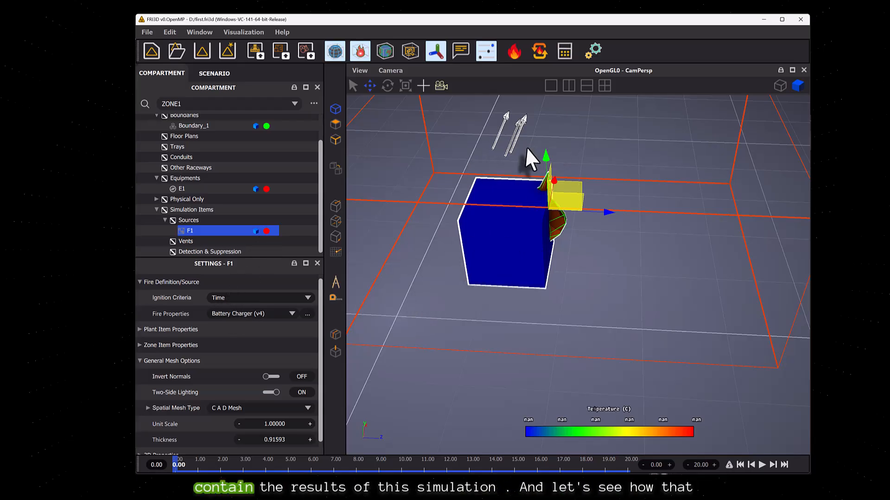
{"action": "left_click", "coordinate": [513, 53]}
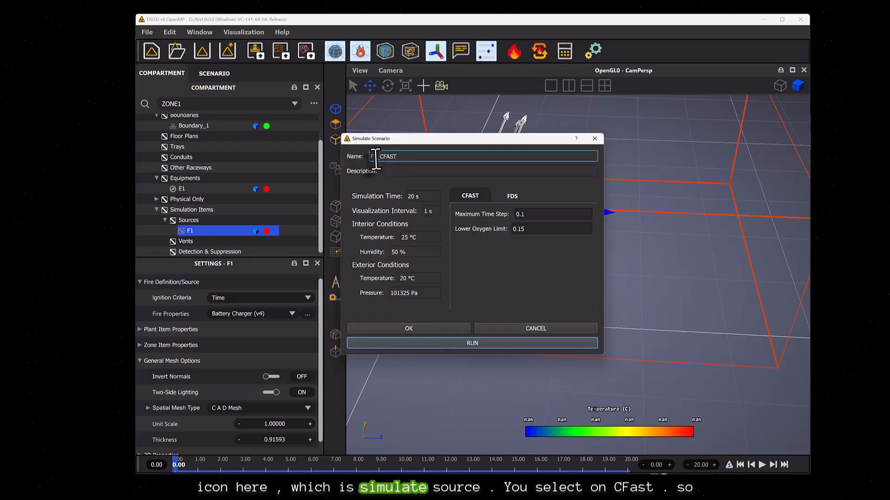
{"action": "left_click", "coordinate": [413, 196]}
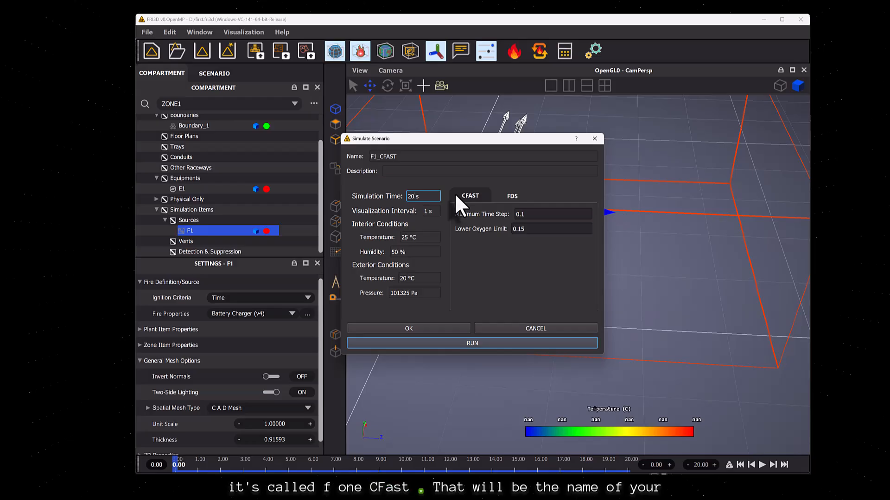
{"action": "key", "text": "BackSpace"}
{"action": "key", "text": "BackSpace"}
{"action": "type", "text": "10"}
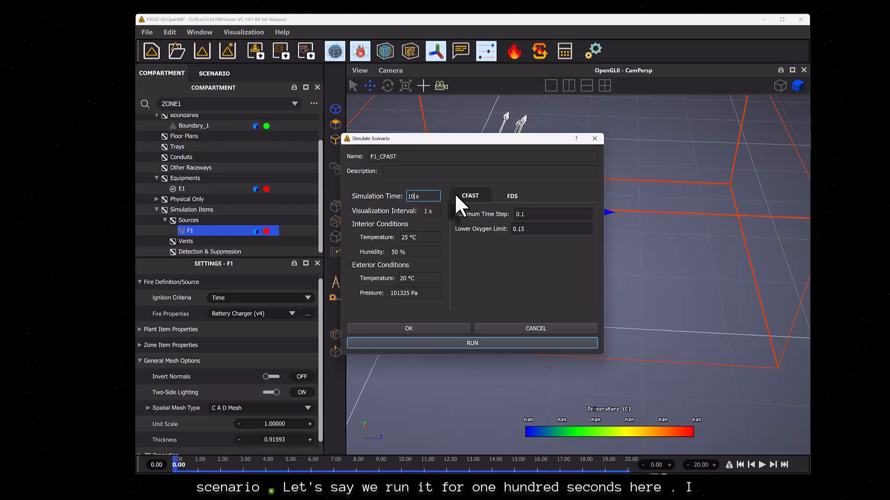
{"action": "type", "text": "0"}
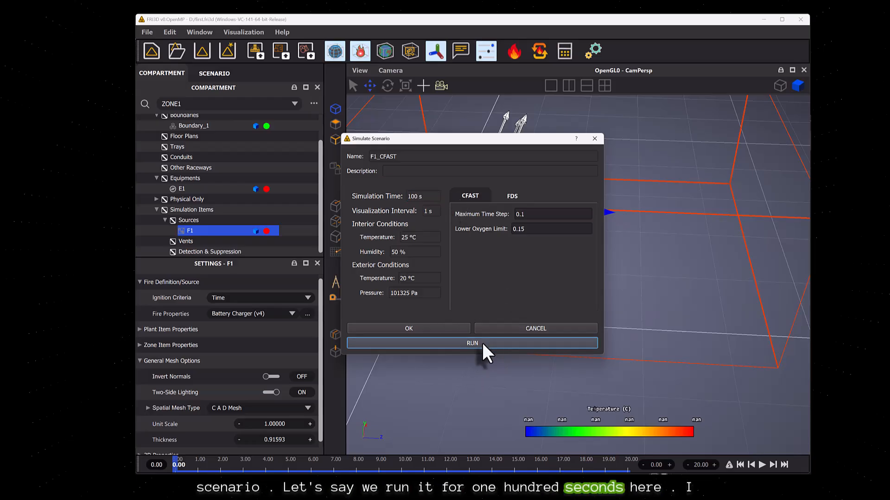
{"action": "left_click", "coordinate": [483, 344]}
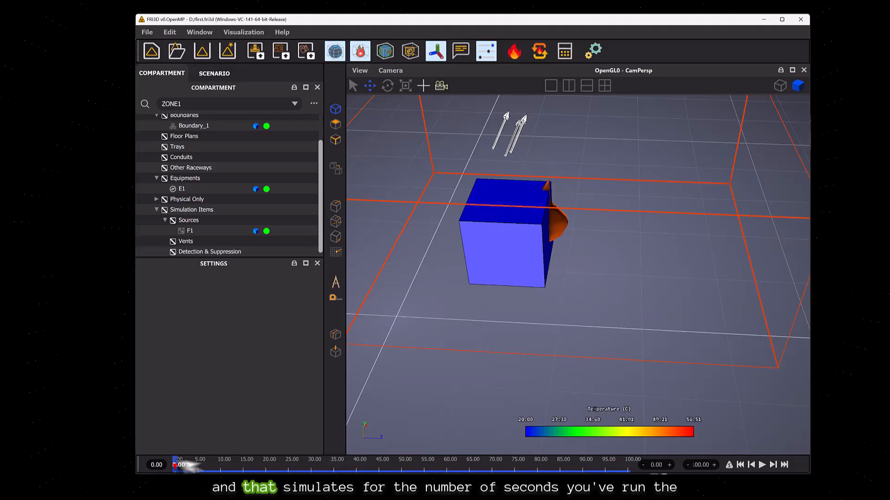
- Check the failure marker at the start of the timeline and examine where the F1 fire overlaps the E1 box
{"action": "left_click", "coordinate": [178, 466]}
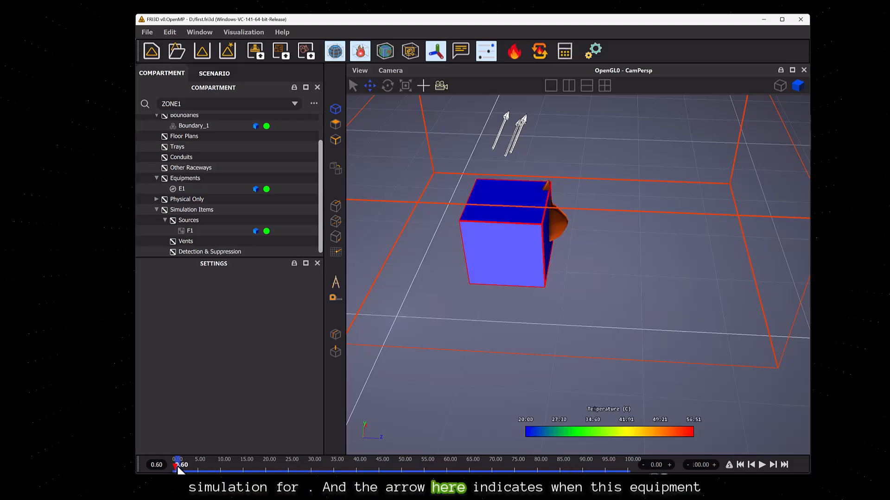
{"action": "left_click_drag", "start_coordinate": [178, 466], "coordinate": [174, 465]}
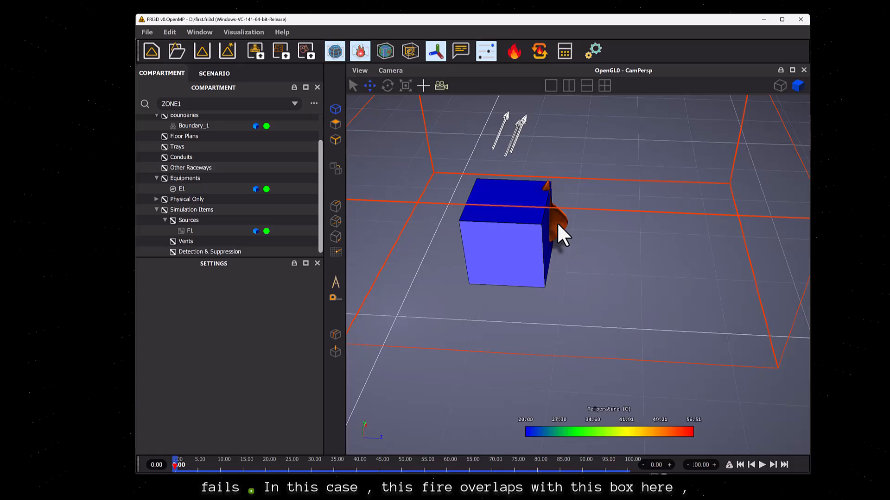
{"action": "left_click", "coordinate": [557, 223]}
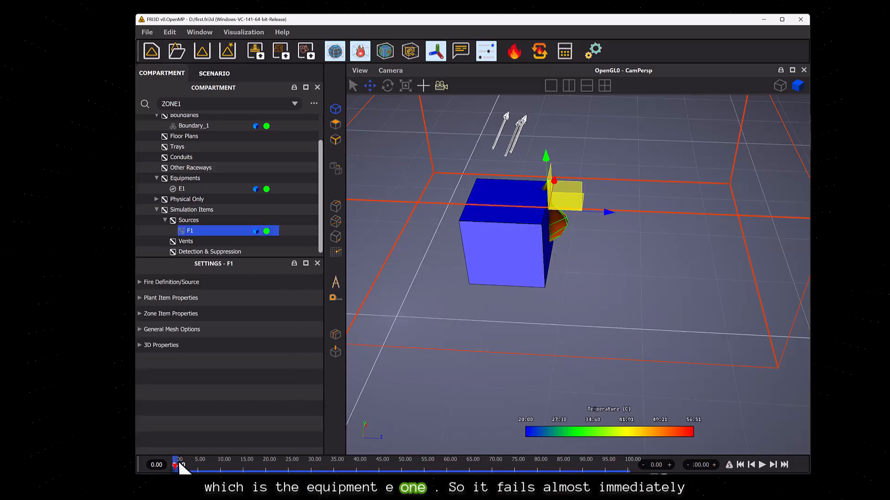
{"action": "left_click_drag", "start_coordinate": [175, 467], "coordinate": [137, 472]}
{"action": "left_click_drag", "start_coordinate": [543, 366], "coordinate": [575, 266]}
{"action": "left_click_drag", "start_coordinate": [574, 314], "coordinate": [592, 324]}
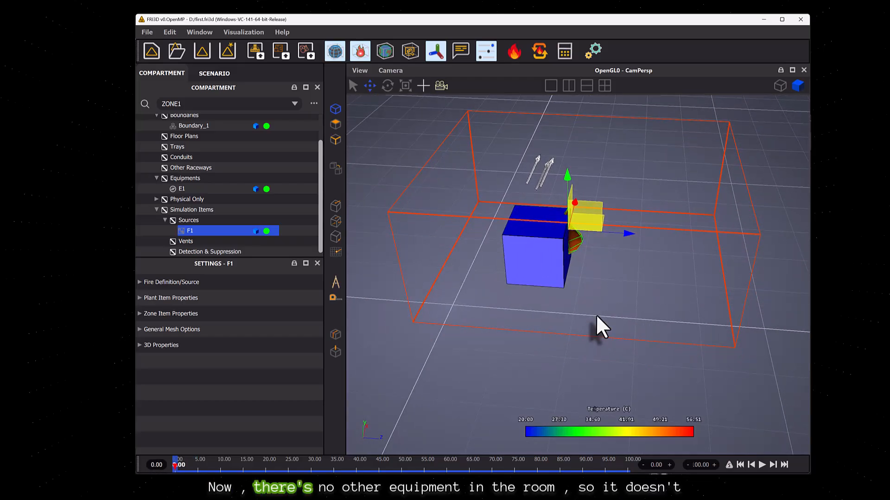
- Add a second equipment item to ZONE1 and rename it E2
{"action": "left_click", "coordinate": [185, 178]}
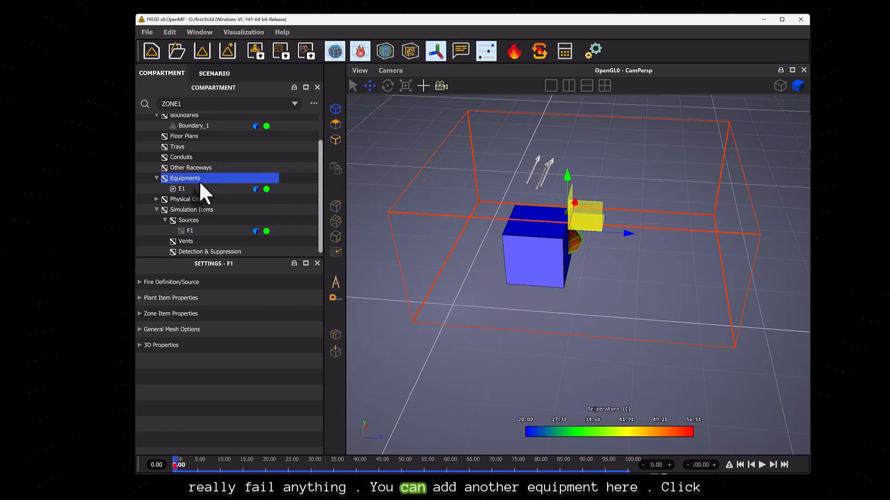
{"action": "left_click", "coordinate": [199, 181]}
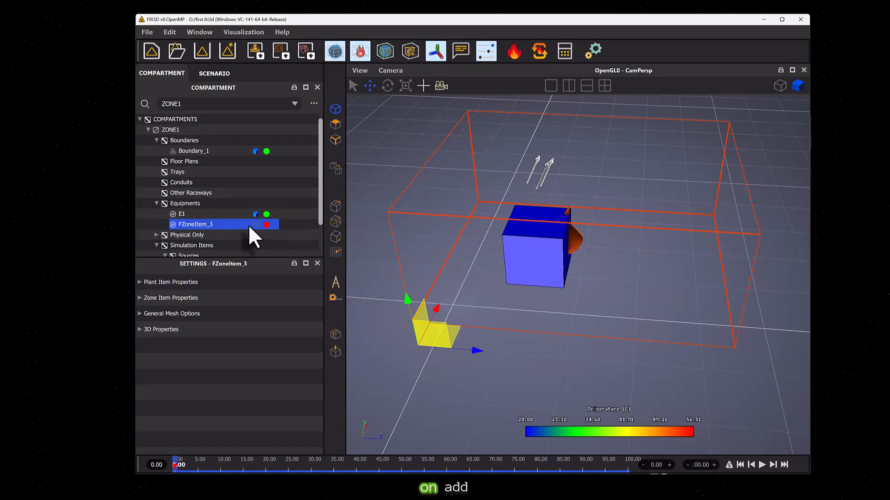
{"action": "double_click", "coordinate": [210, 223]}
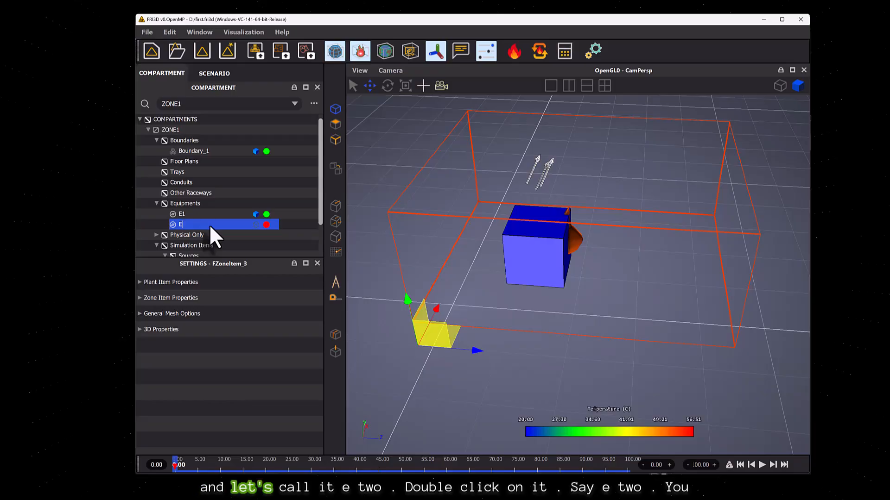
{"action": "type", "text": "E2"}
{"action": "key", "text": "Return"}
- Place the E2 box on the floor across from E1 on the fire side, and scale it down freehand in width and height
{"action": "left_click_drag", "start_coordinate": [261, 228], "coordinate": [655, 284]}
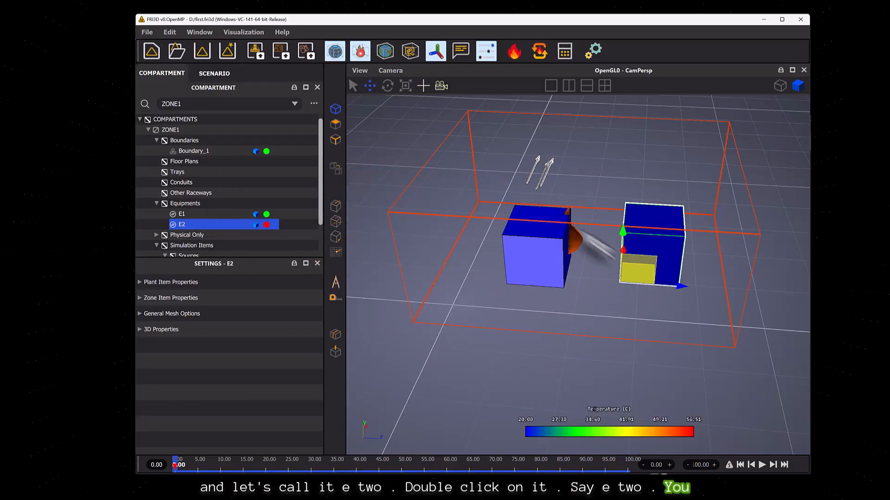
{"action": "left_click", "coordinate": [405, 85]}
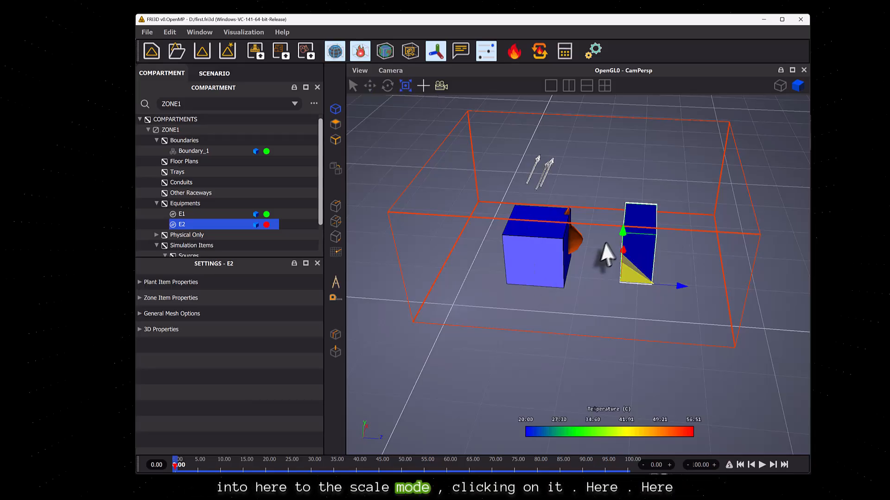
{"action": "left_click_drag", "start_coordinate": [624, 296], "coordinate": [623, 332]}
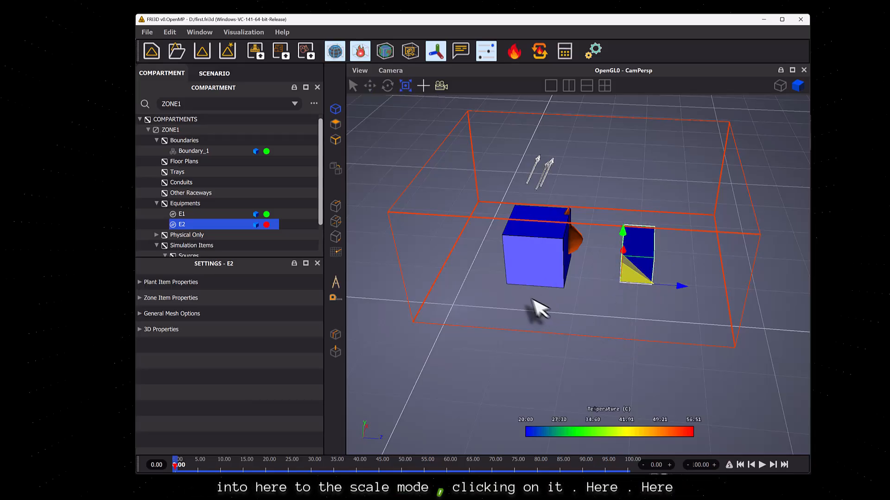
- Save the project and rerun the F1_CFAST simulation of the F1 fire source for 100 s
{"action": "left_click", "coordinate": [147, 32]}
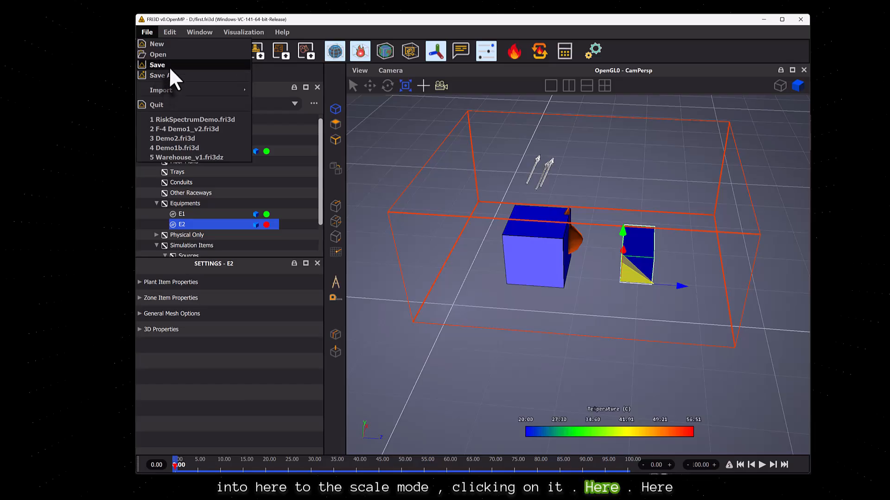
{"action": "left_click", "coordinate": [168, 66]}
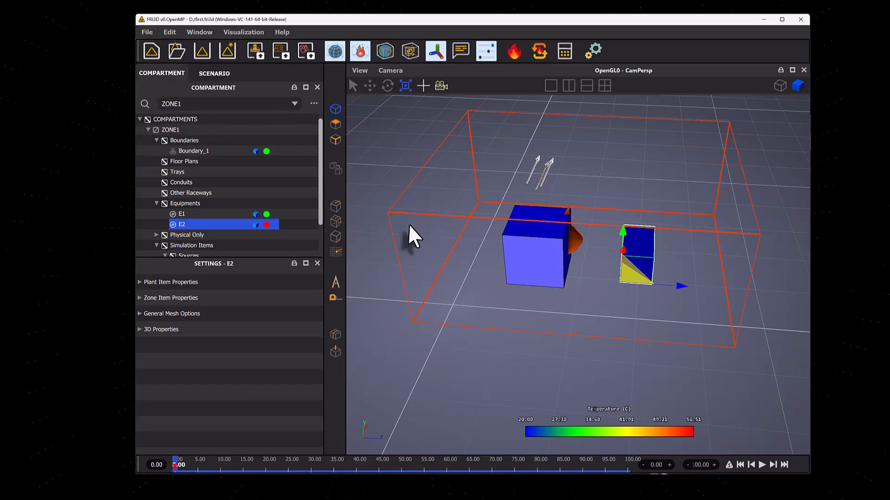
{"action": "left_click", "coordinate": [574, 241]}
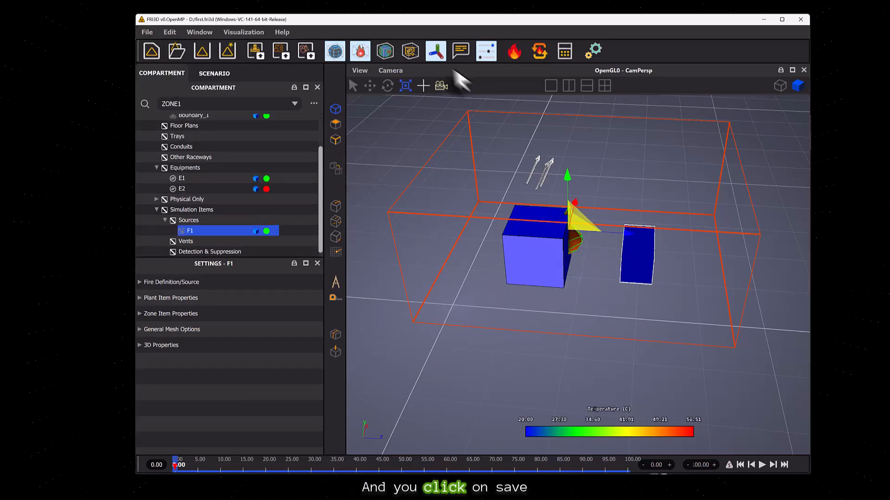
{"action": "left_click", "coordinate": [515, 54]}
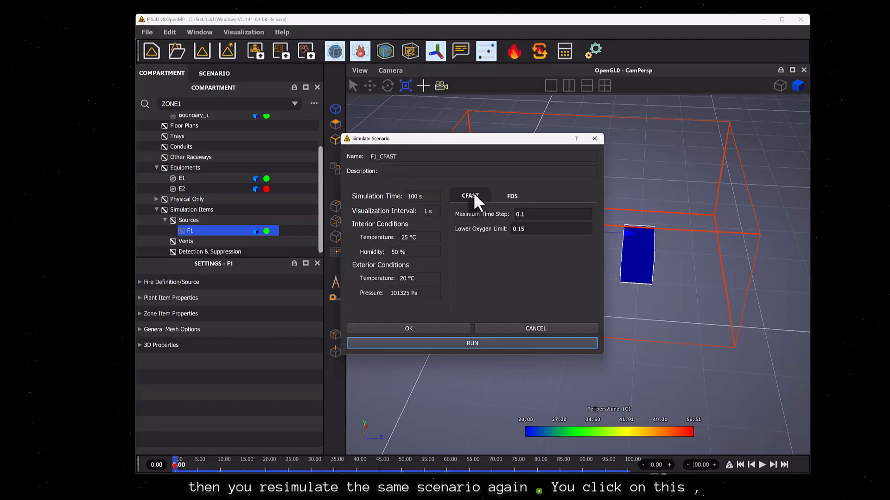
{"action": "left_click", "coordinate": [434, 343]}
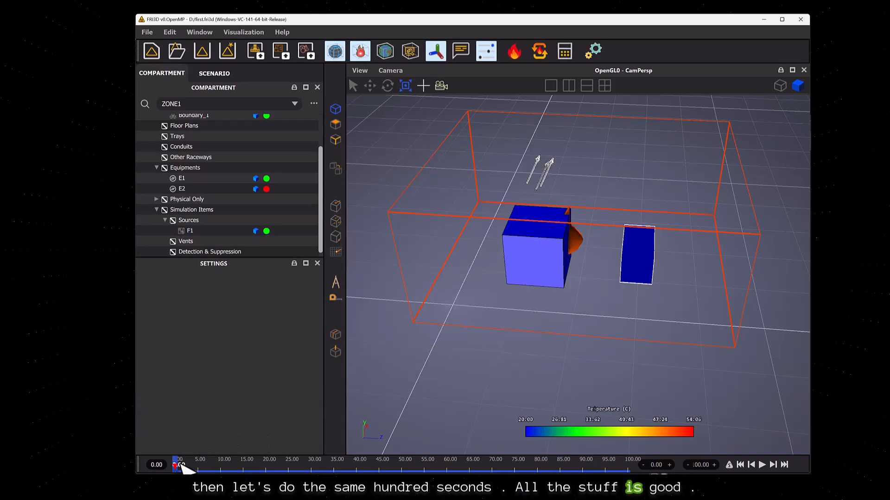
- Scrub the simulation results to about 49 s and examine the temperature colours of E1 and E2
{"action": "left_click_drag", "start_coordinate": [178, 469], "coordinate": [401, 470]}
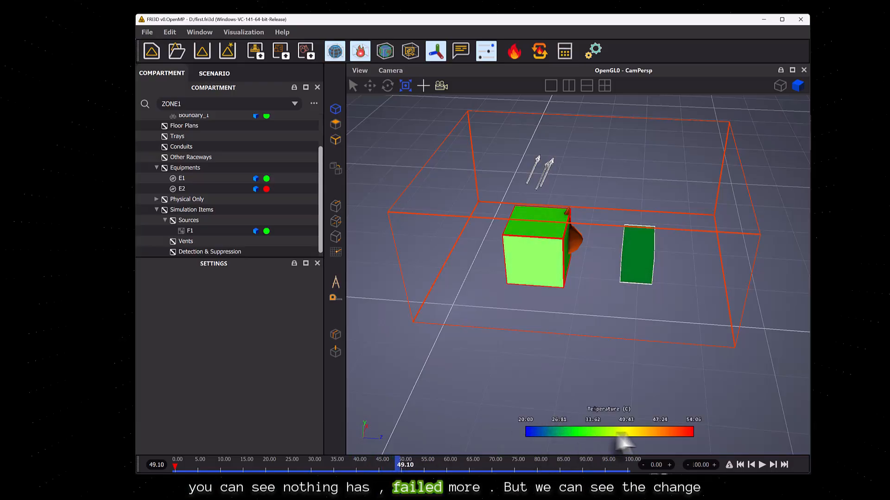
{"action": "left_click_drag", "start_coordinate": [568, 253], "coordinate": [533, 204]}
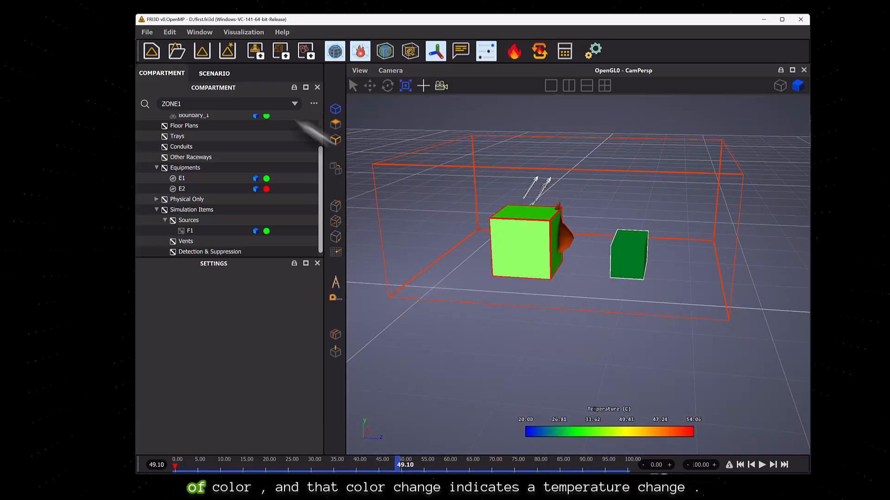
- Review the available scenarios, inspect source F1 in the F1_CFAST scenario, and select the E2 box in the 3D view
{"action": "left_click", "coordinate": [203, 74]}
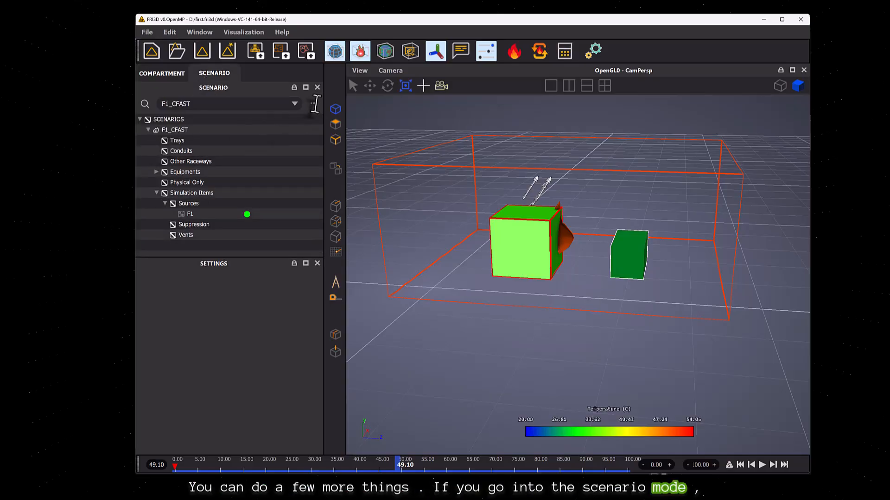
{"action": "left_click", "coordinate": [294, 103]}
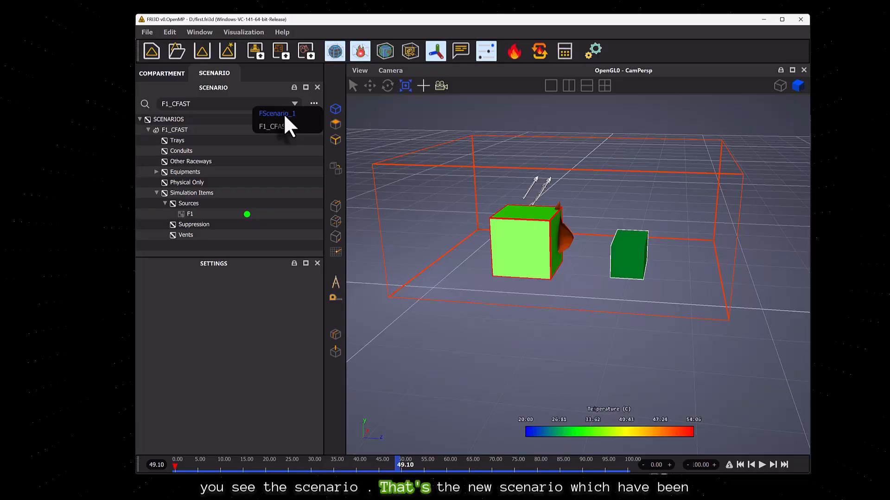
{"action": "left_click", "coordinate": [267, 162]}
{"action": "left_click", "coordinate": [195, 214]}
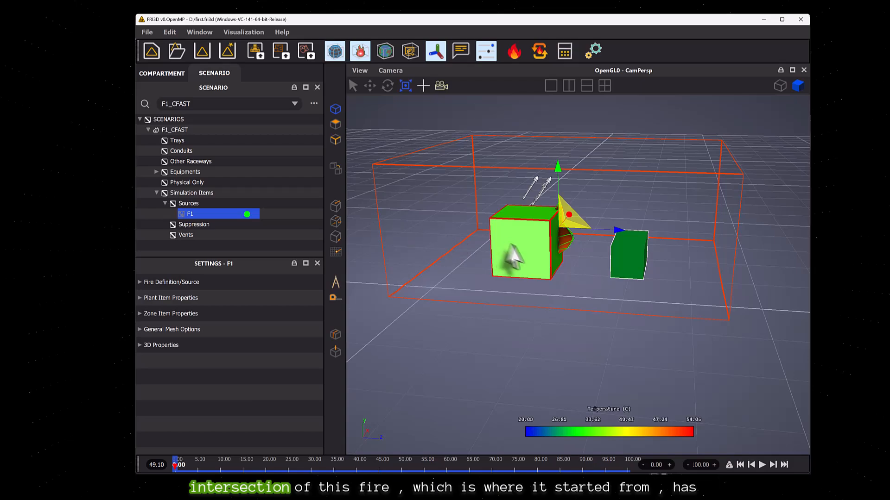
{"action": "left_click", "coordinate": [634, 262]}
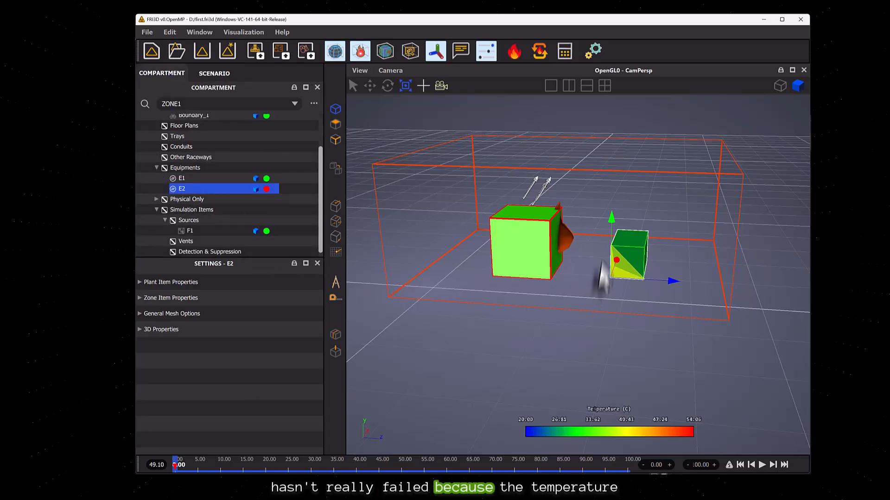
- Open the failure criteria editor from E2's plant item properties, examine it, and close it without assigning a criterion
{"action": "left_click", "coordinate": [596, 265]}
{"action": "left_click", "coordinate": [621, 250]}
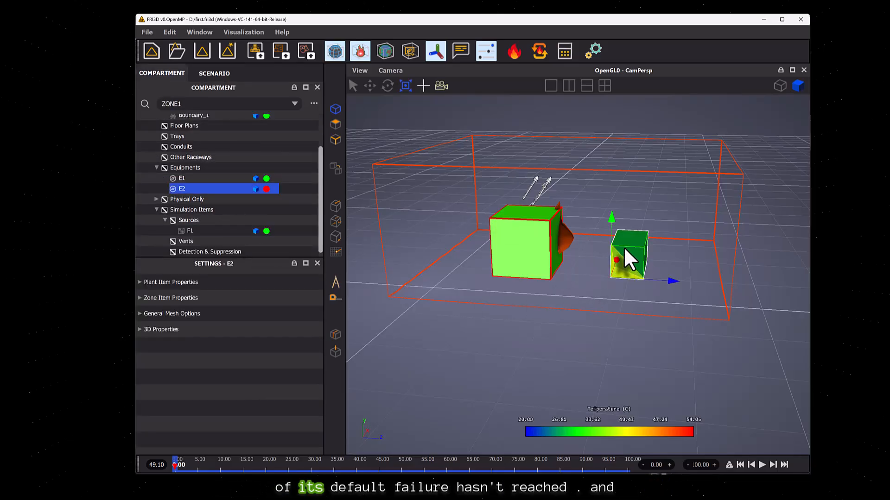
{"action": "left_click", "coordinate": [139, 282]}
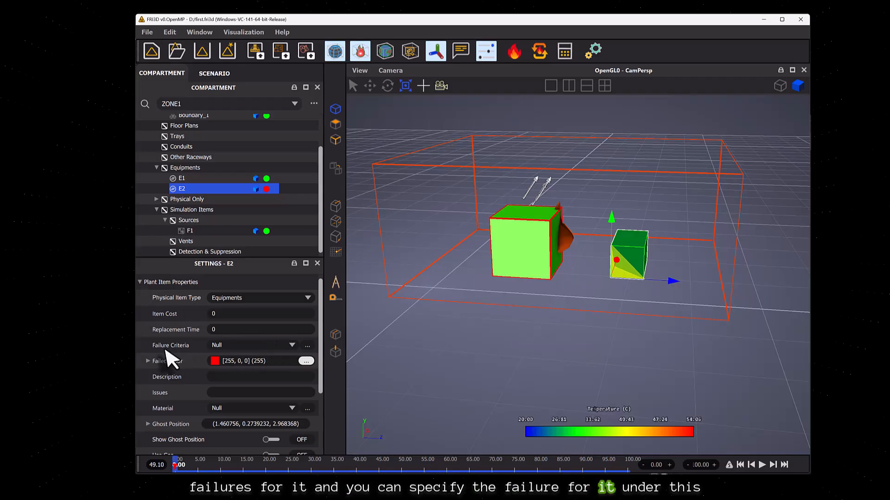
{"action": "left_click", "coordinate": [306, 346]}
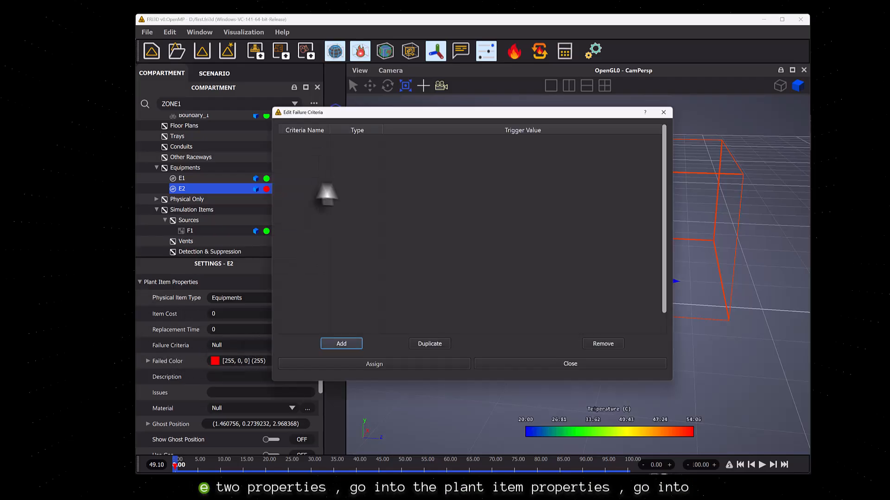
{"action": "left_click", "coordinate": [559, 366]}
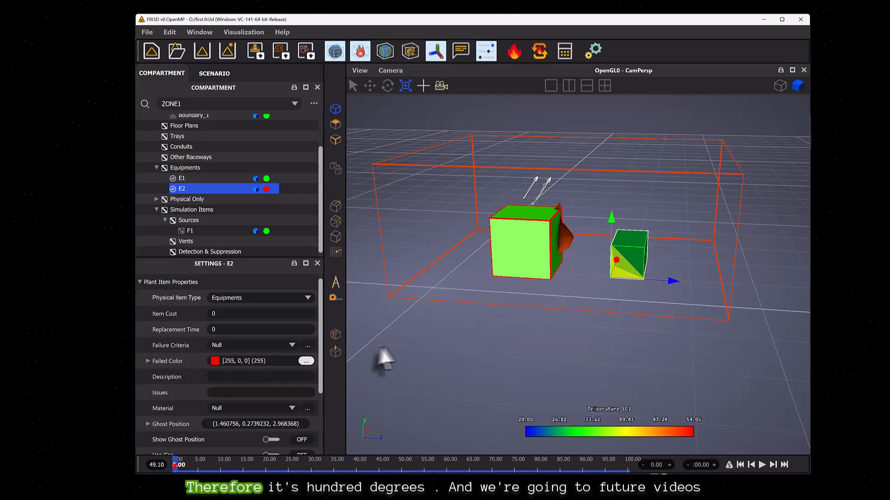
- Turn on compartment data visualization in the F1_CFAST scenario's fire scenario settings, and move the simulation time back to 0 s
{"action": "scroll", "coordinate": [222, 153], "scroll_direction": "up", "scroll_amount": 3}
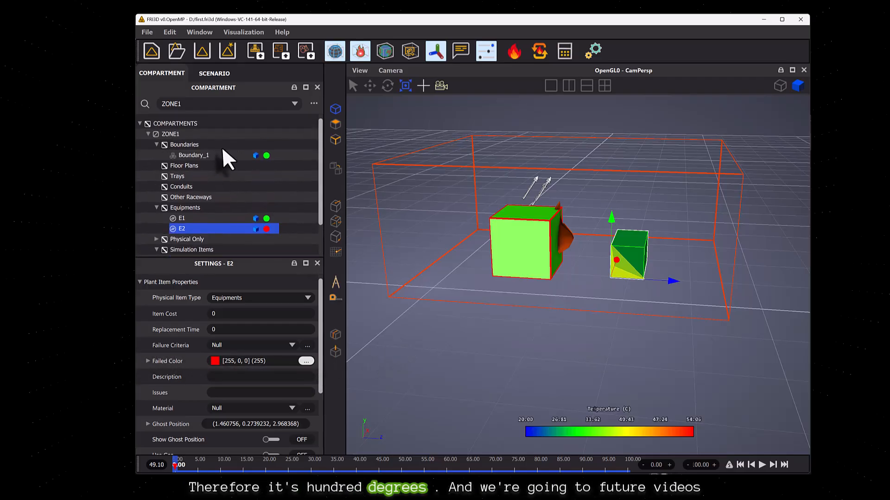
{"action": "left_click", "coordinate": [192, 129]}
{"action": "left_click", "coordinate": [210, 71]}
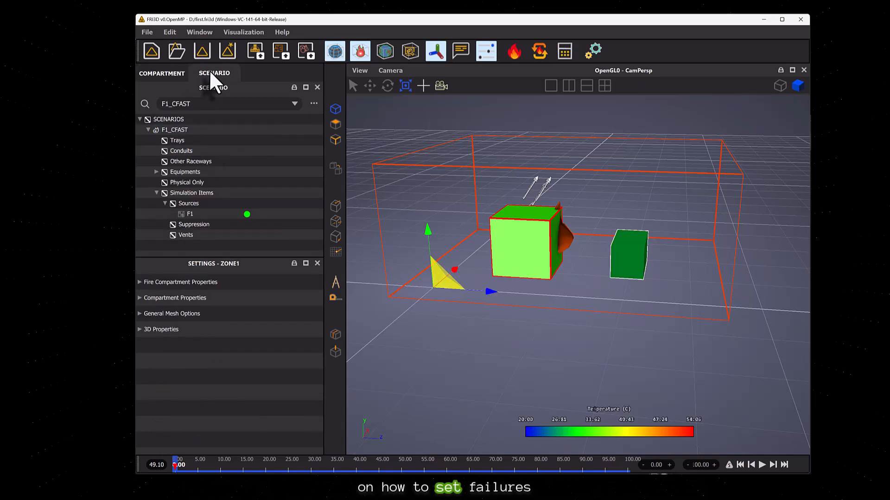
{"action": "left_click", "coordinate": [186, 130]}
{"action": "left_click", "coordinate": [139, 283]}
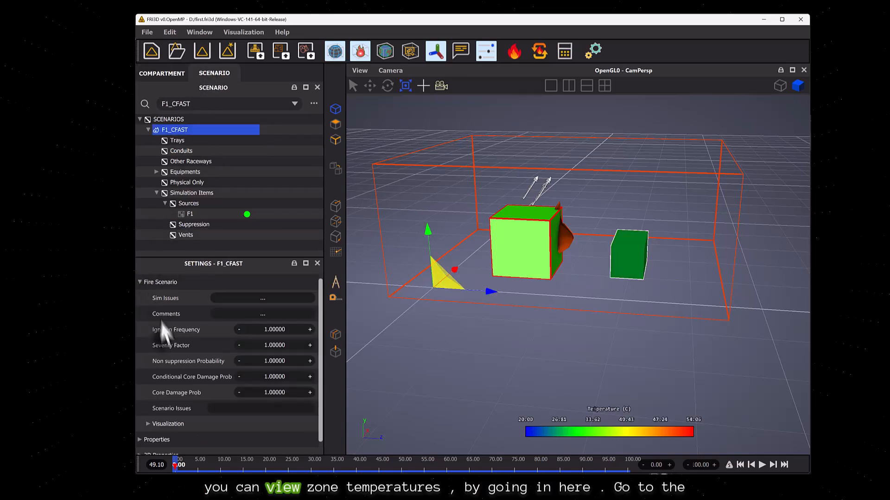
{"action": "scroll", "coordinate": [169, 390], "scroll_direction": "down", "scroll_amount": 2}
{"action": "scroll", "coordinate": [197, 373], "scroll_direction": "down", "scroll_amount": 3}
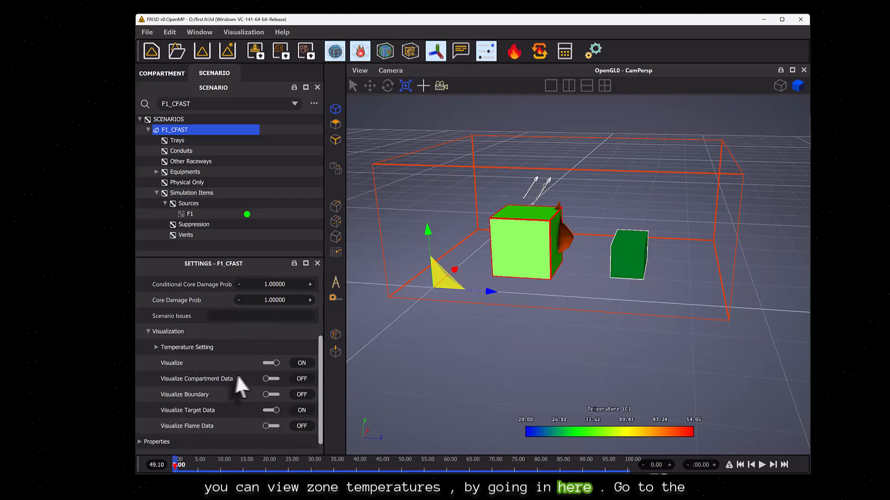
{"action": "left_click", "coordinate": [271, 379]}
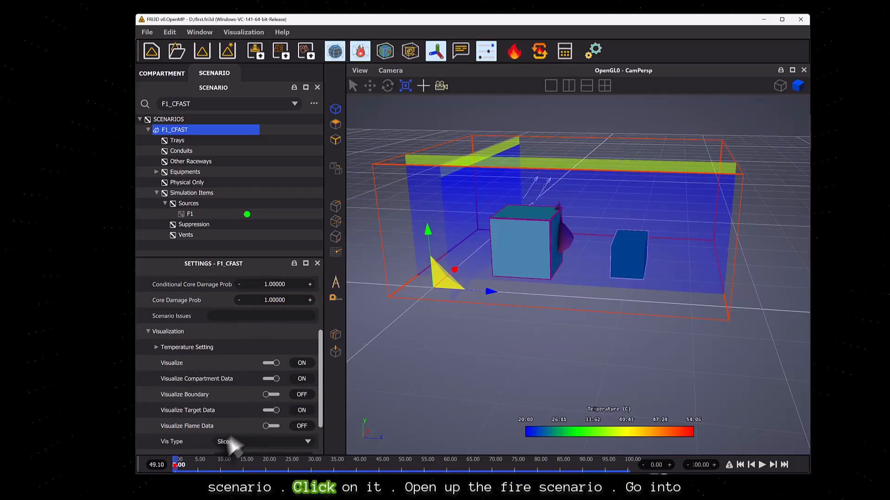
{"action": "left_click_drag", "start_coordinate": [177, 468], "coordinate": [153, 457]}
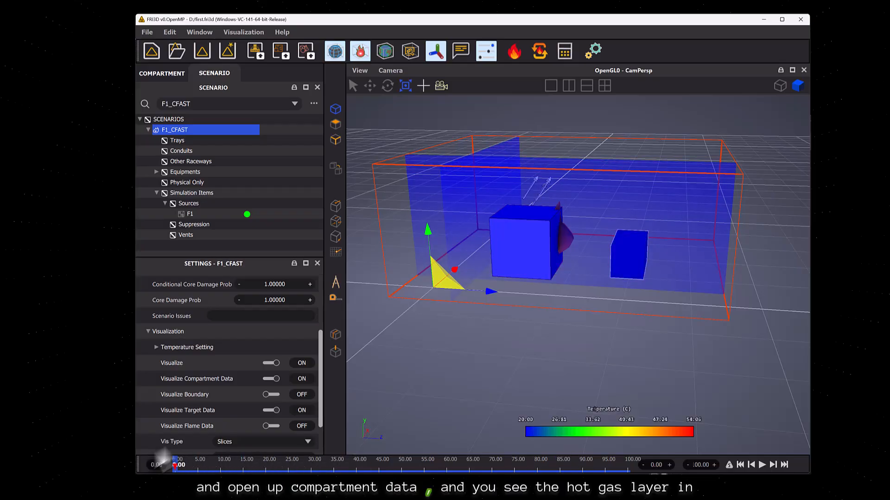